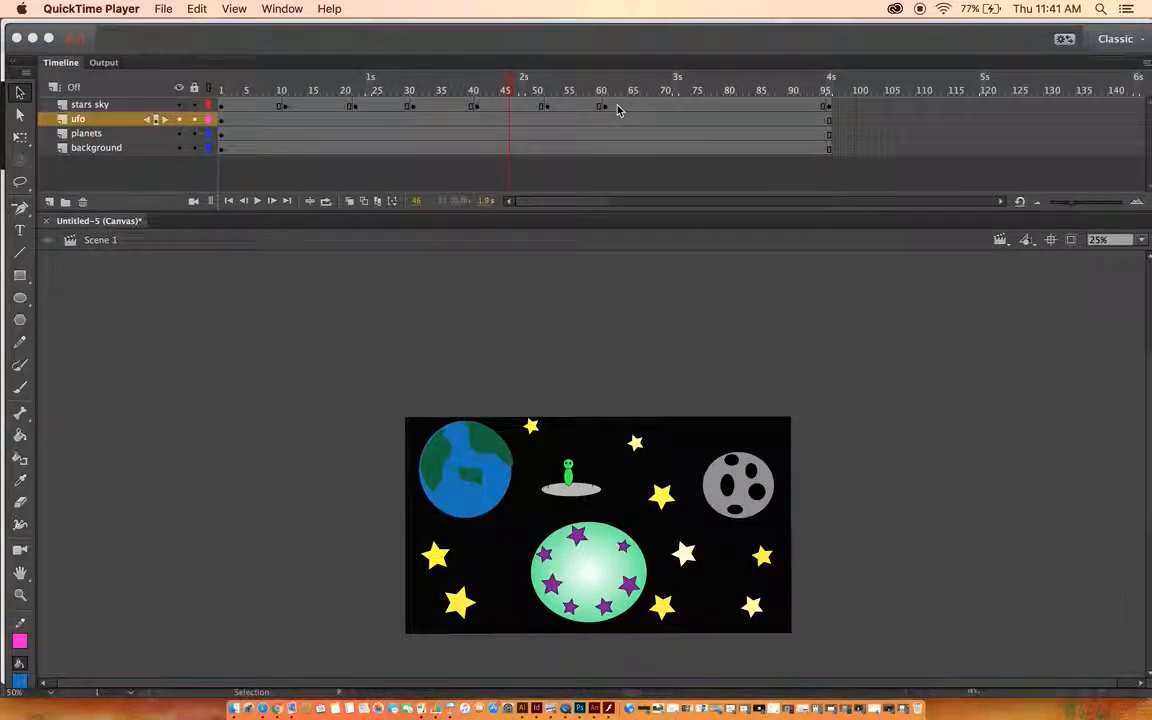
Play the timeline and review the star positions at the stars sky keyframes between frames 31 and 61
left_click(257, 204)
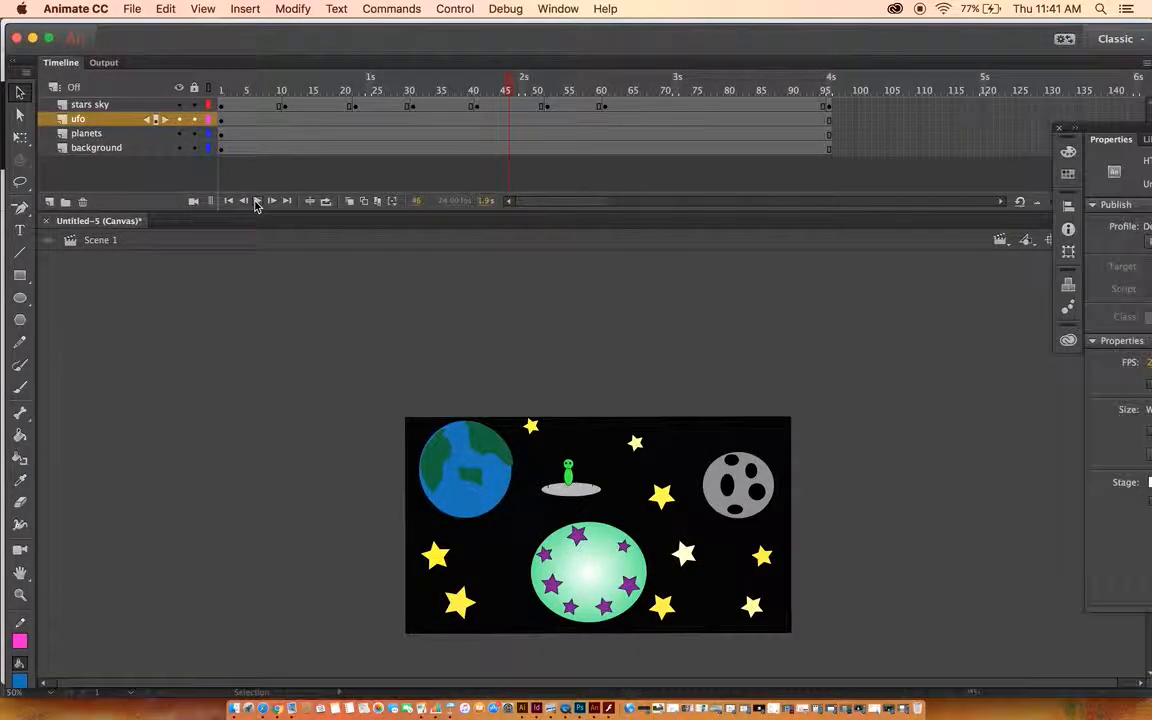
left_click(257, 203)
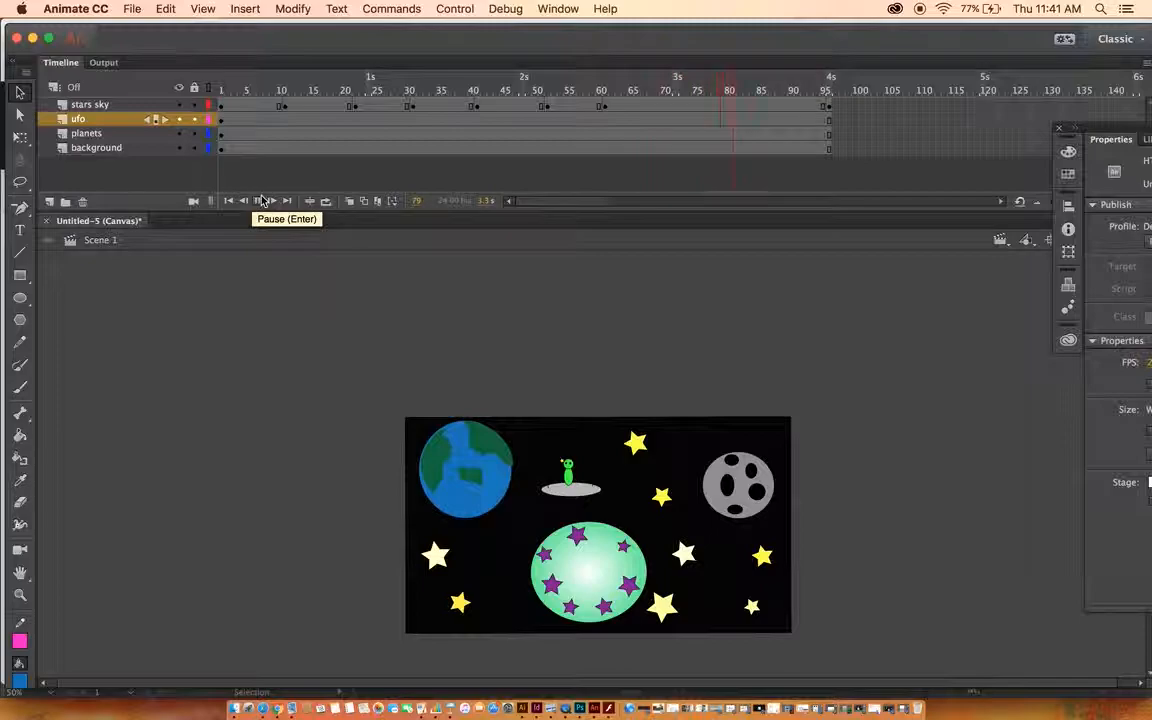
left_click(258, 203)
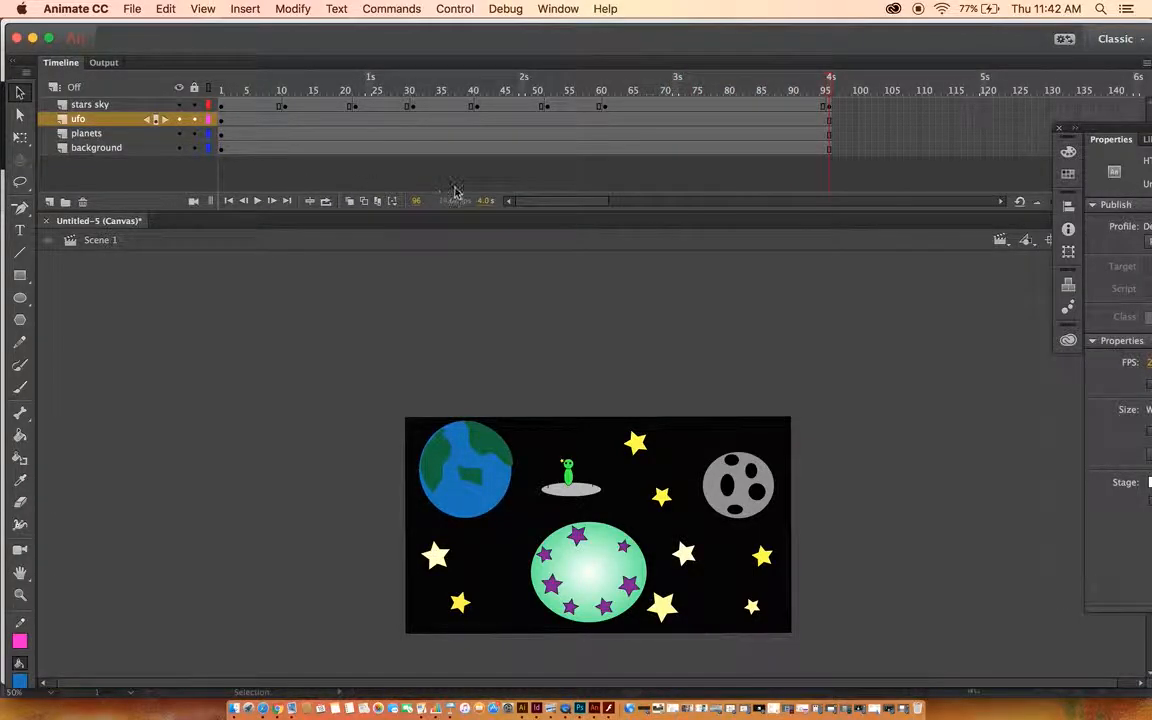
left_click(476, 106)
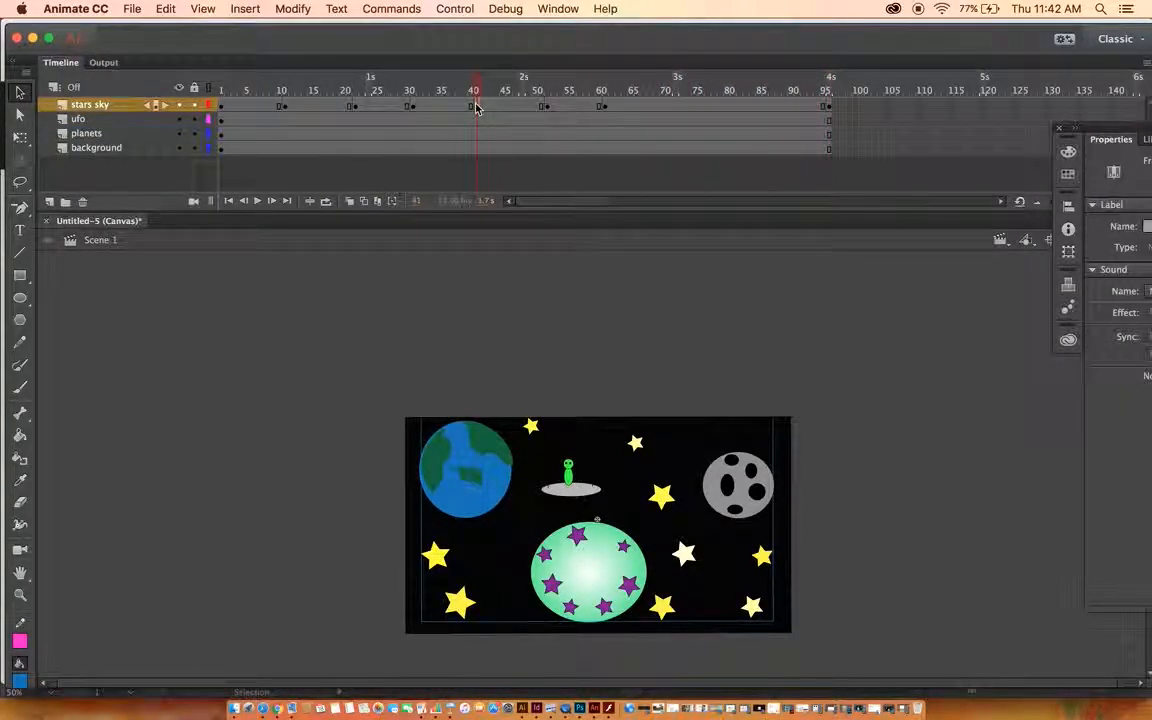
left_click(547, 107)
left_click(607, 107)
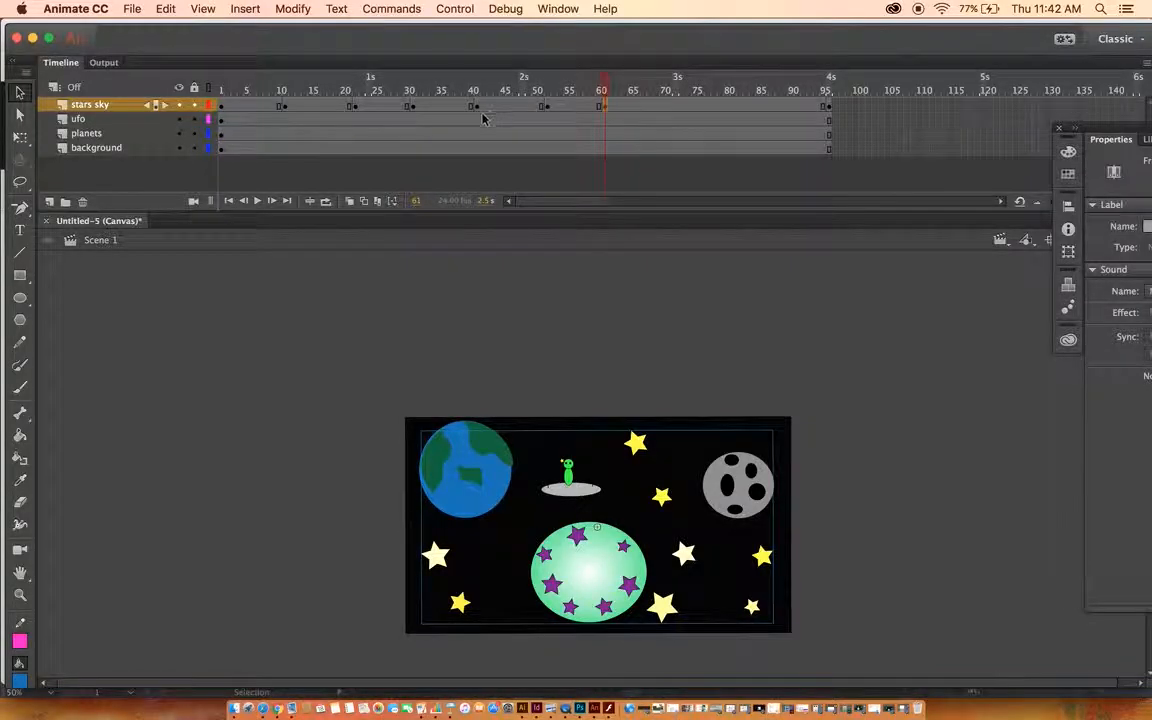
left_click(410, 107)
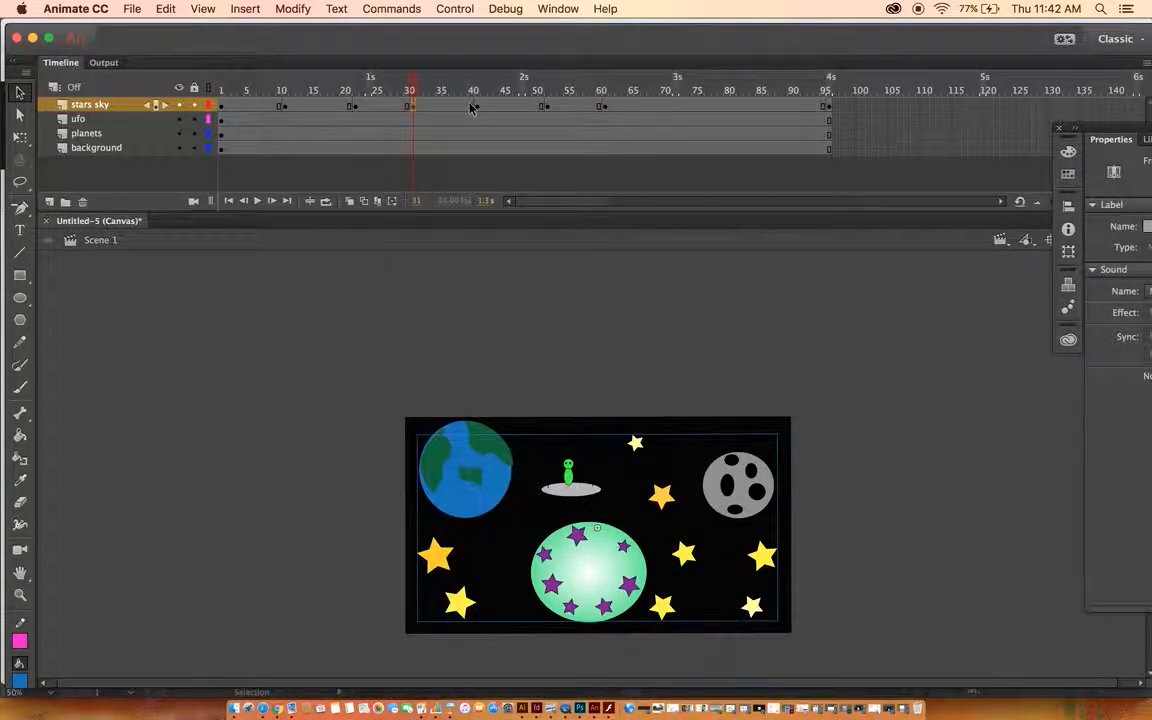
left_click(625, 107)
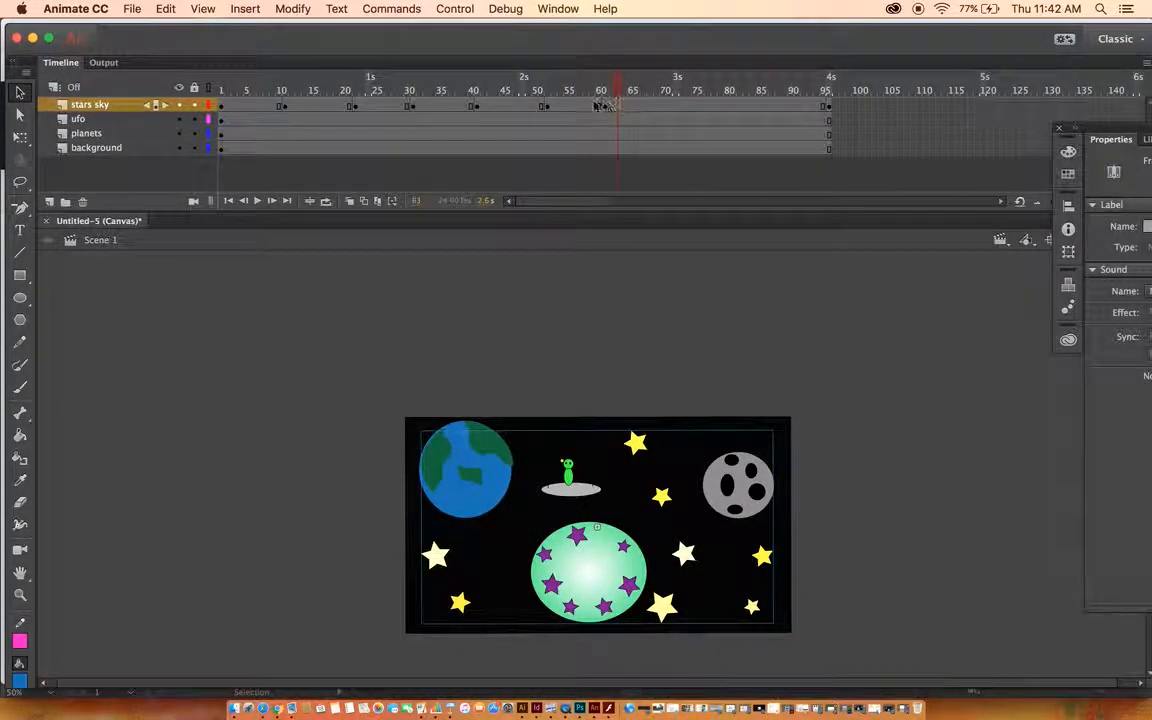
left_click(437, 113)
left_click_drag(437, 113, 560, 113)
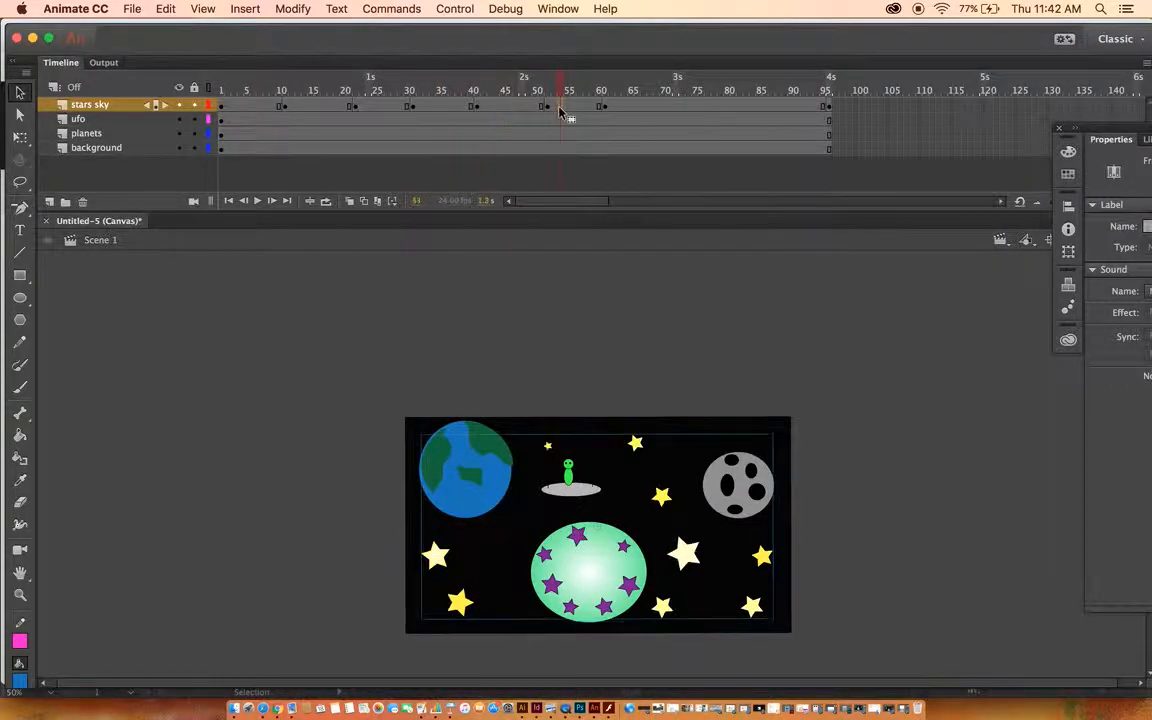
Copy frames 31 to 60 of the stars sky layer and paste them at frame 61
left_click(414, 113)
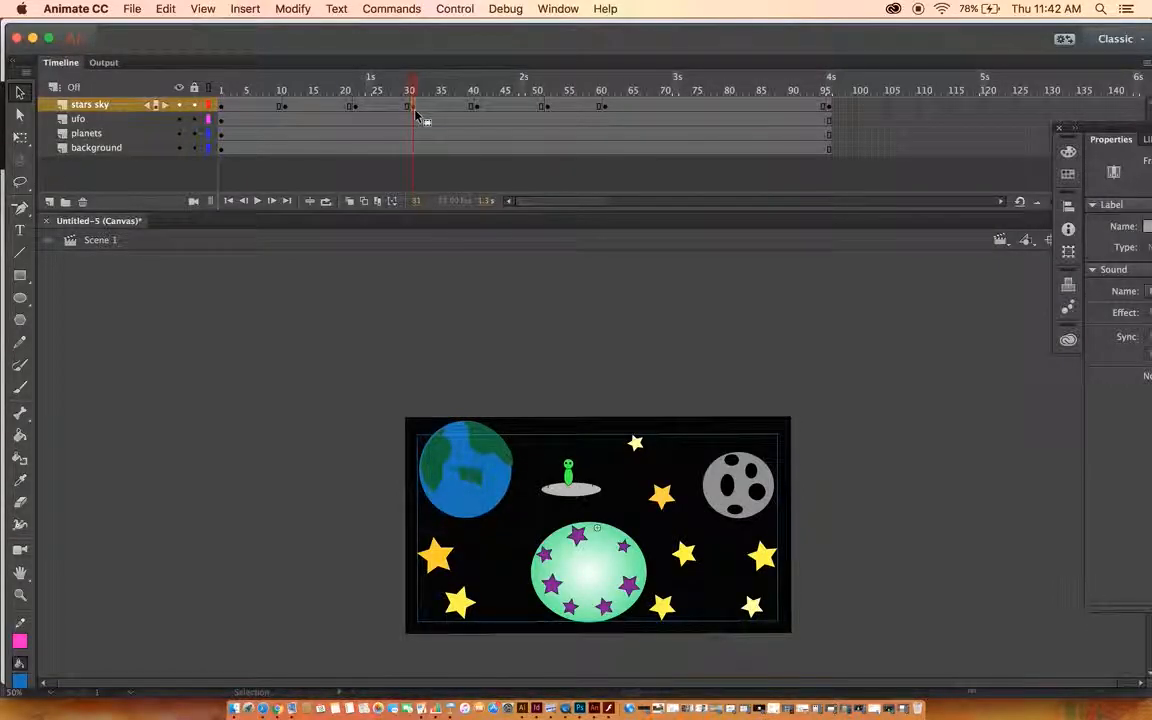
left_click(600, 108, "shift")
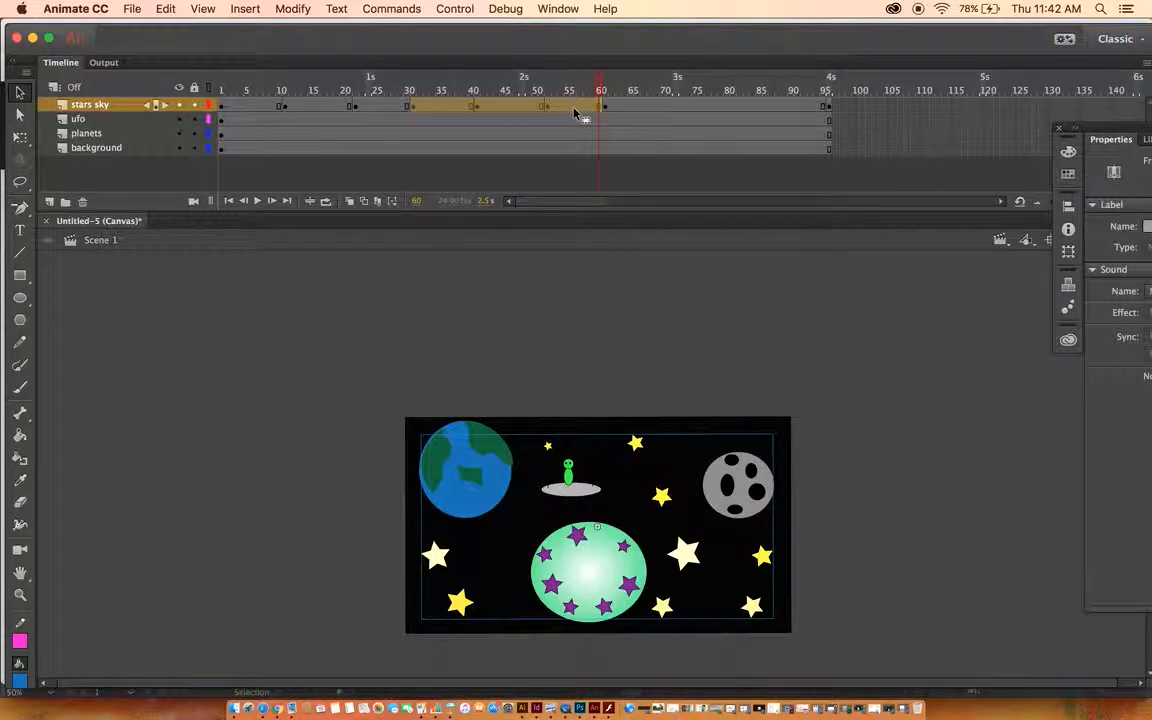
right_click(575, 112)
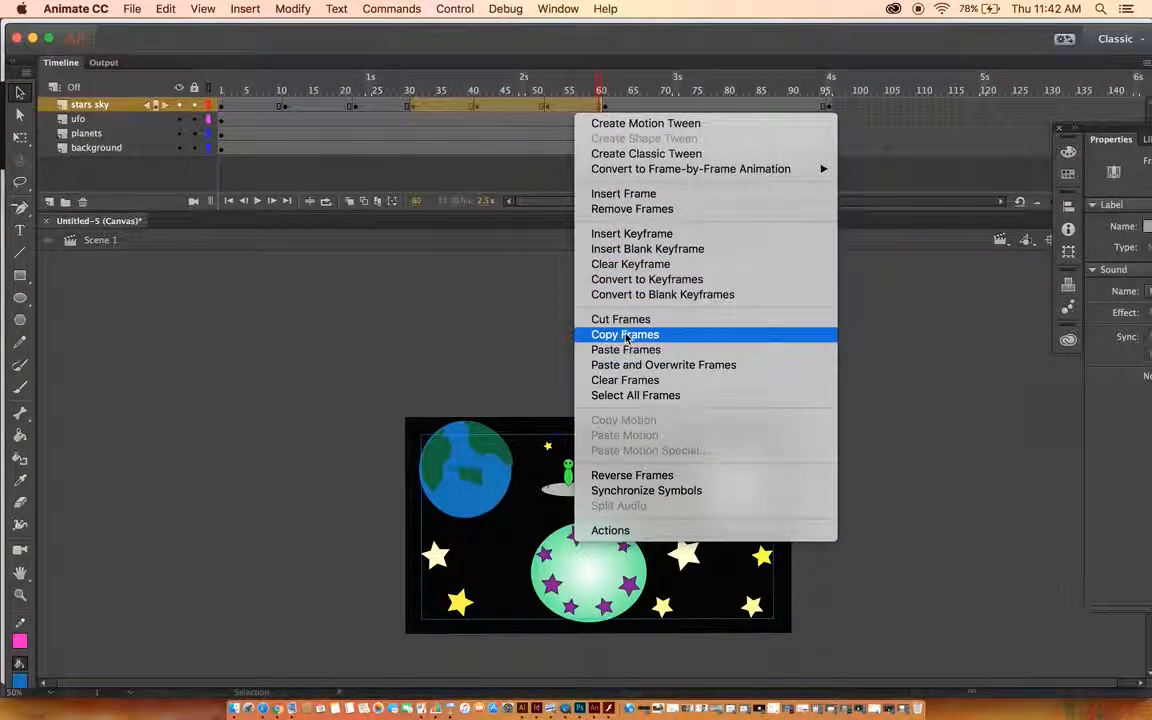
left_click(625, 335)
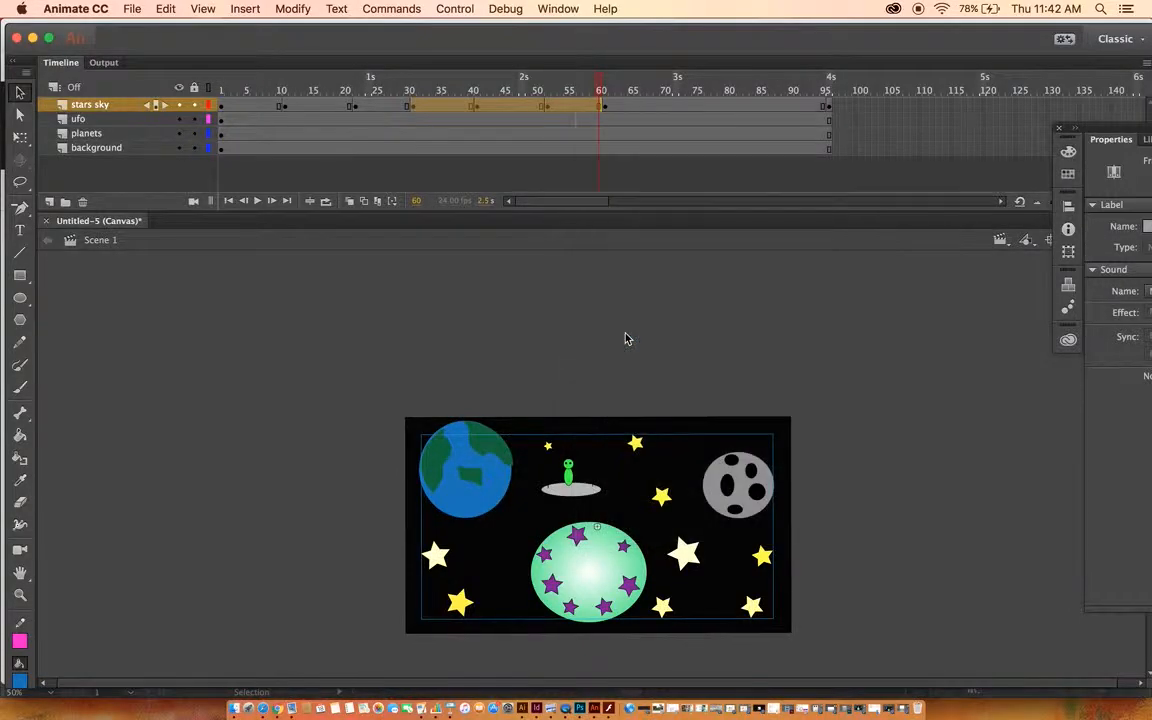
left_click(606, 110)
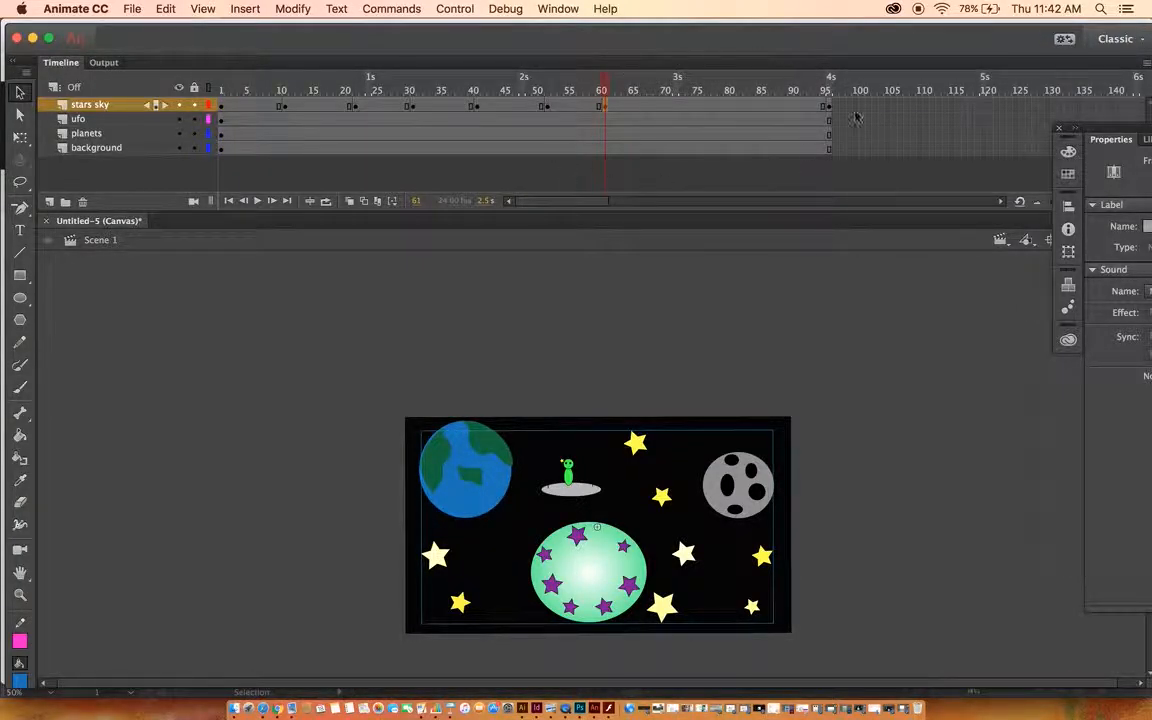
right_click(608, 110)
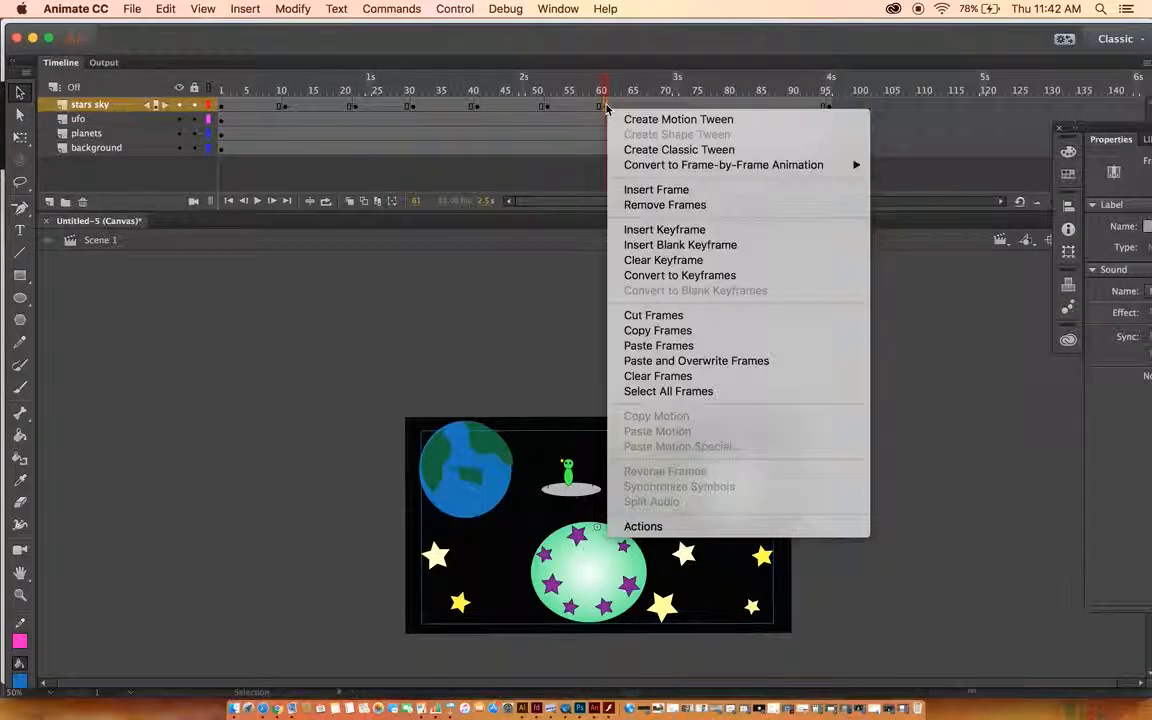
left_click(655, 345)
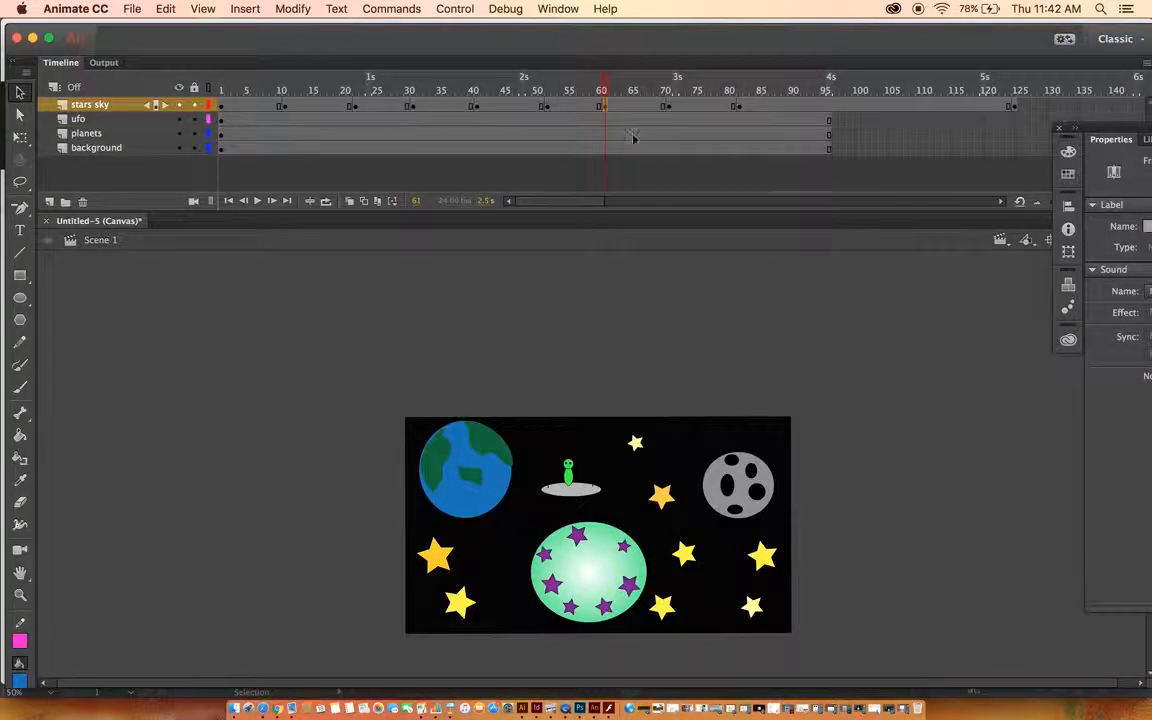
Move the last stars sky keyframe from frame 125 back to frame 96
left_click(1016, 95)
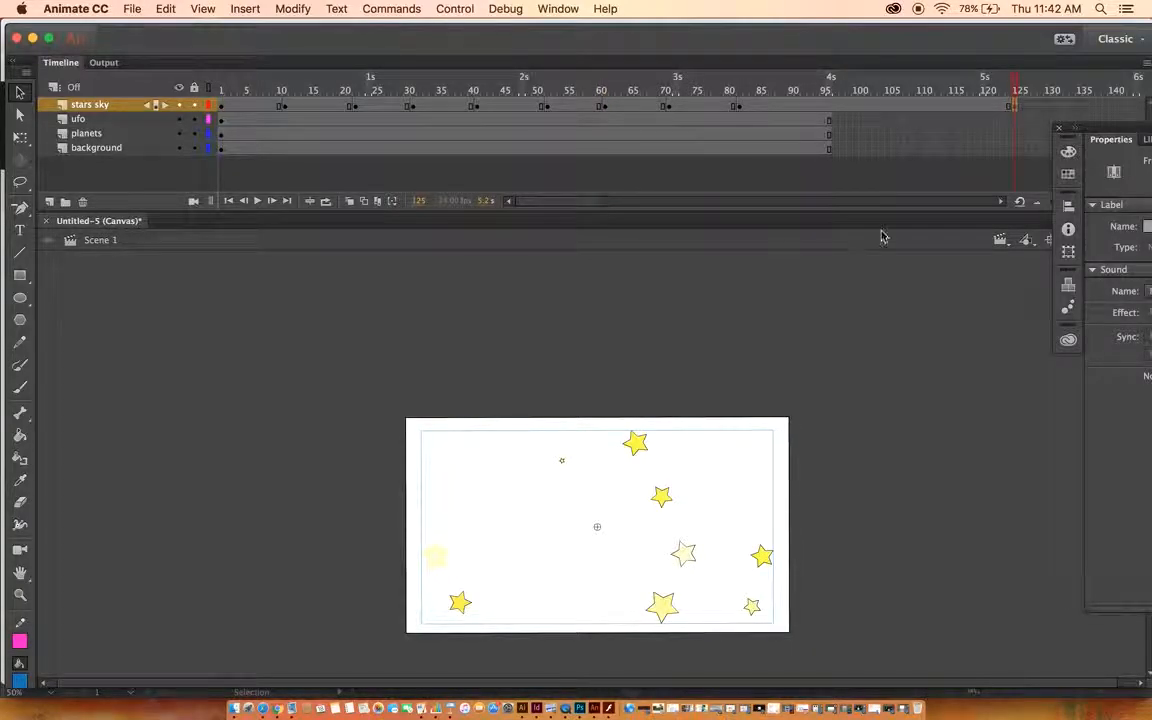
left_click(938, 106)
left_click_drag(931, 110, 830, 108)
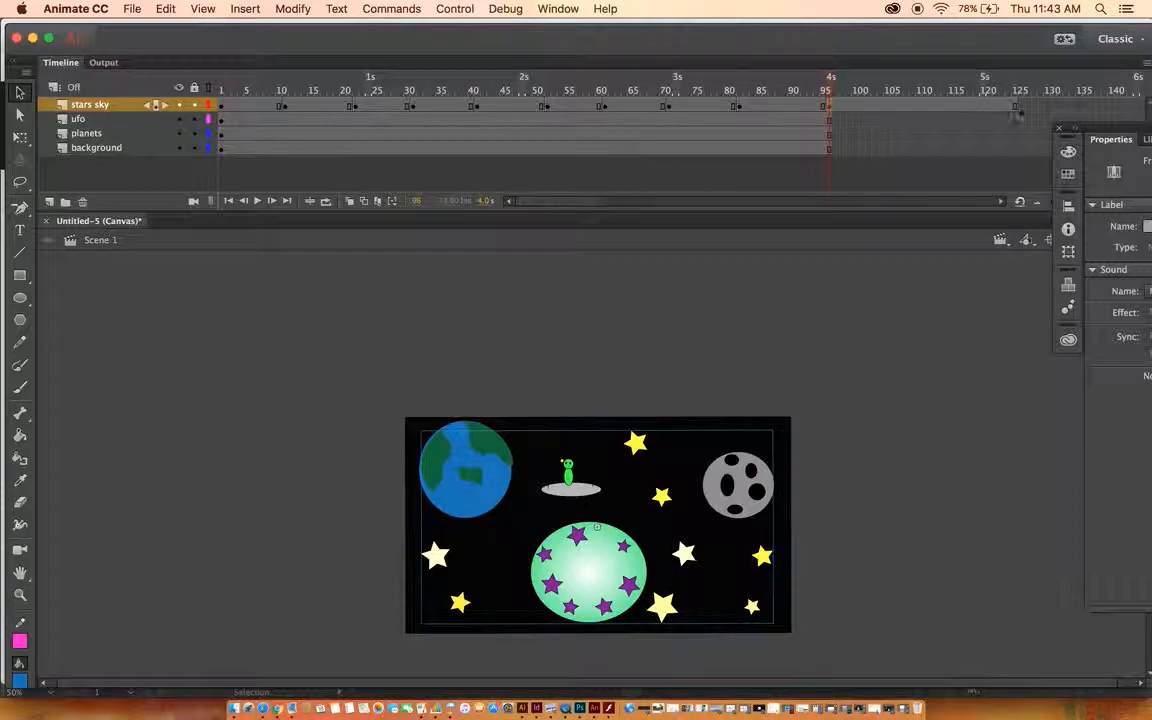
left_click(1016, 108)
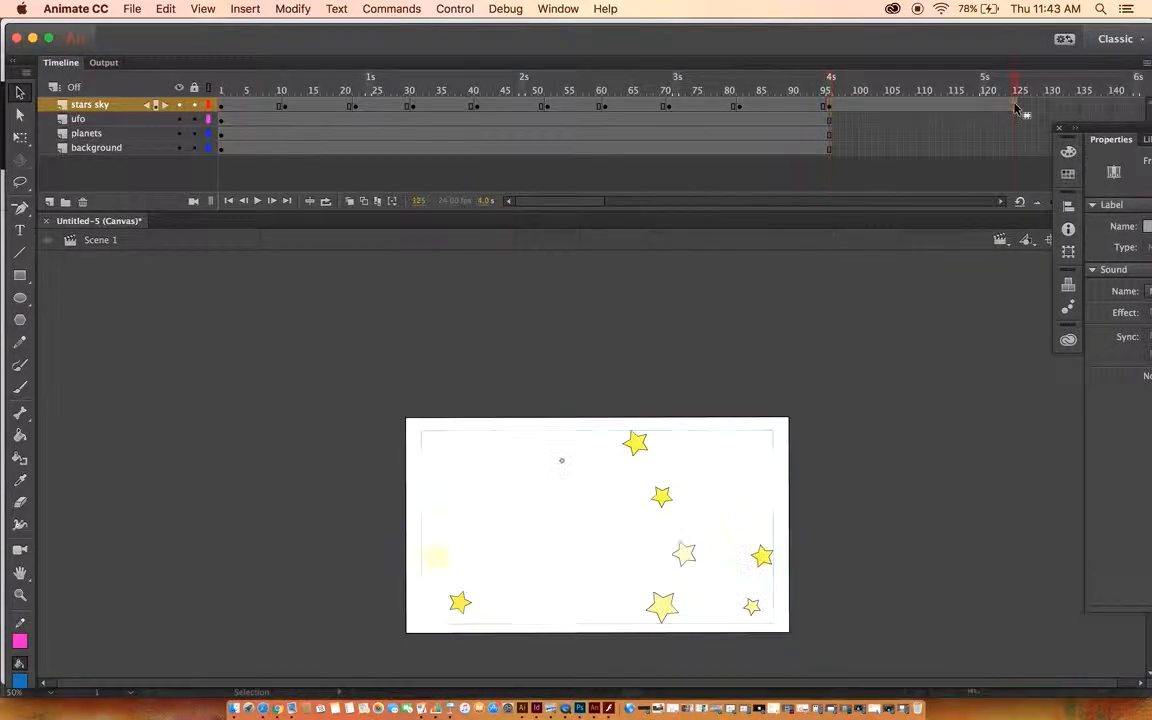
left_click(829, 107)
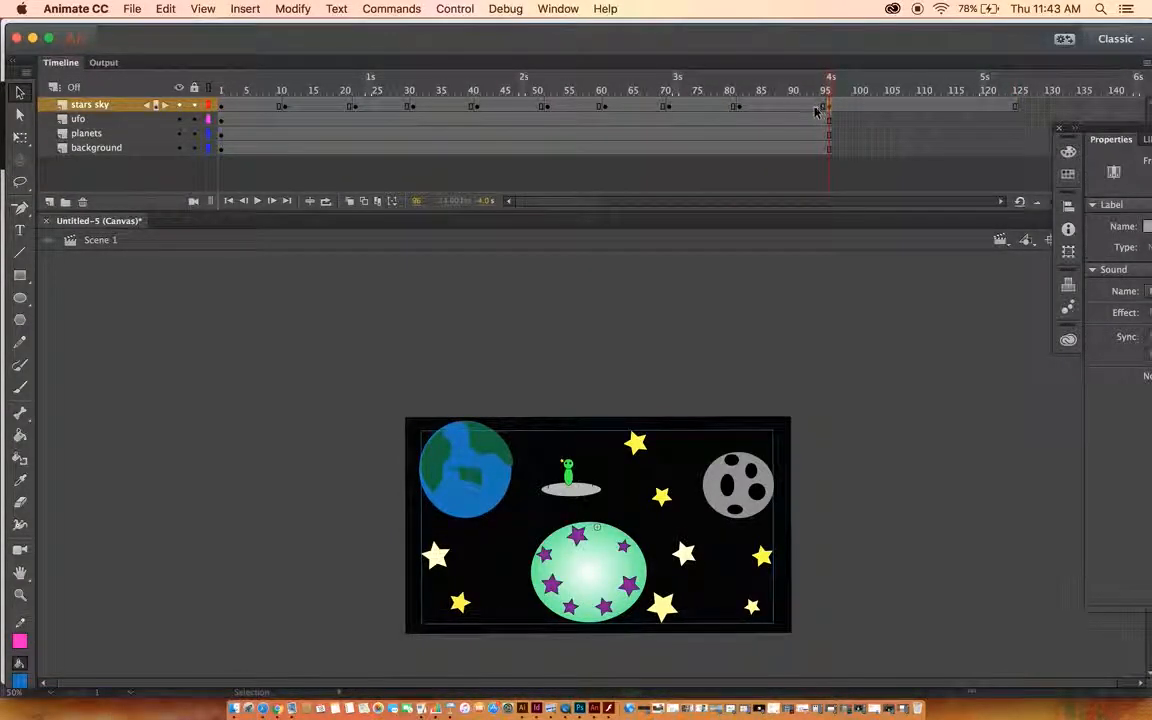
Space out the three pasted stars sky keyframes by moving them to frames 84, 73 and 63
left_click_drag(738, 110, 752, 110)
left_click(734, 108)
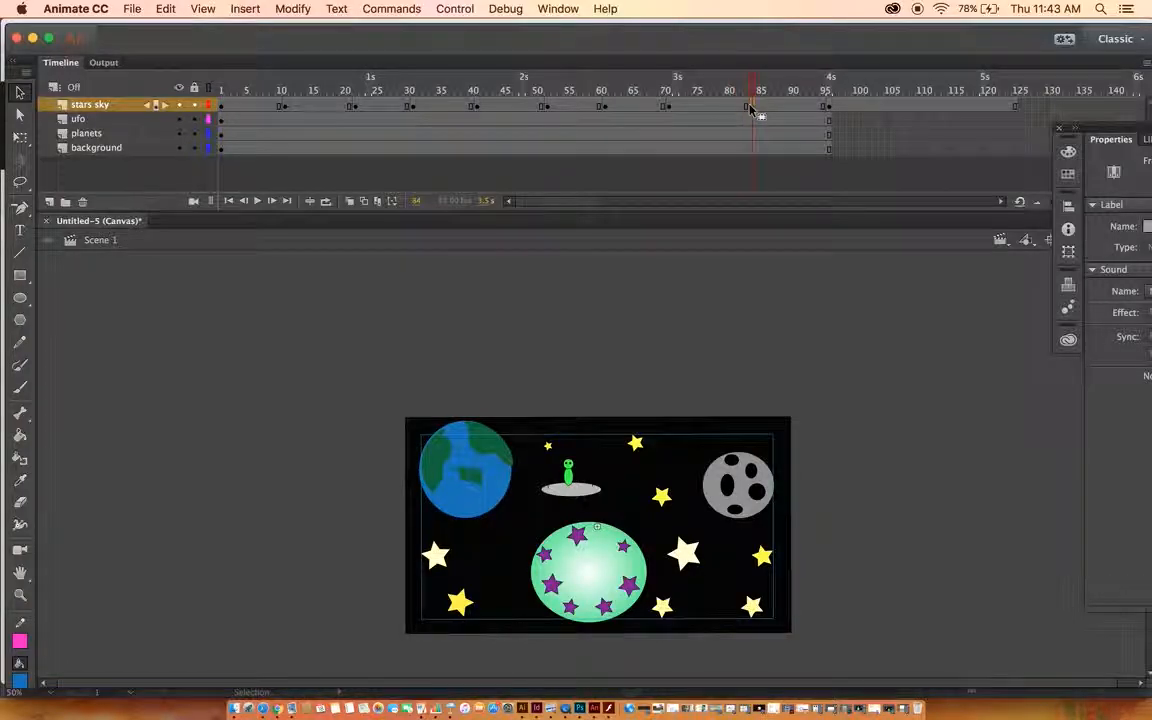
left_click(670, 108)
left_click_drag(670, 105, 682, 105)
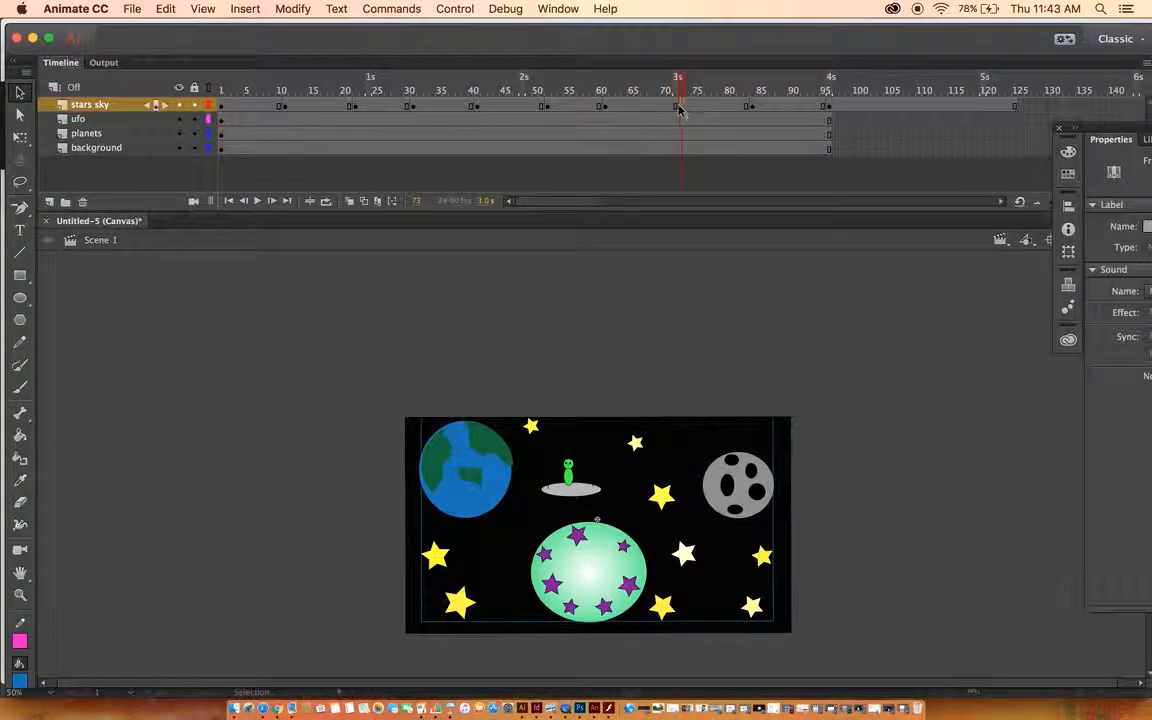
left_click(603, 107)
left_click_drag(604, 107, 618, 107)
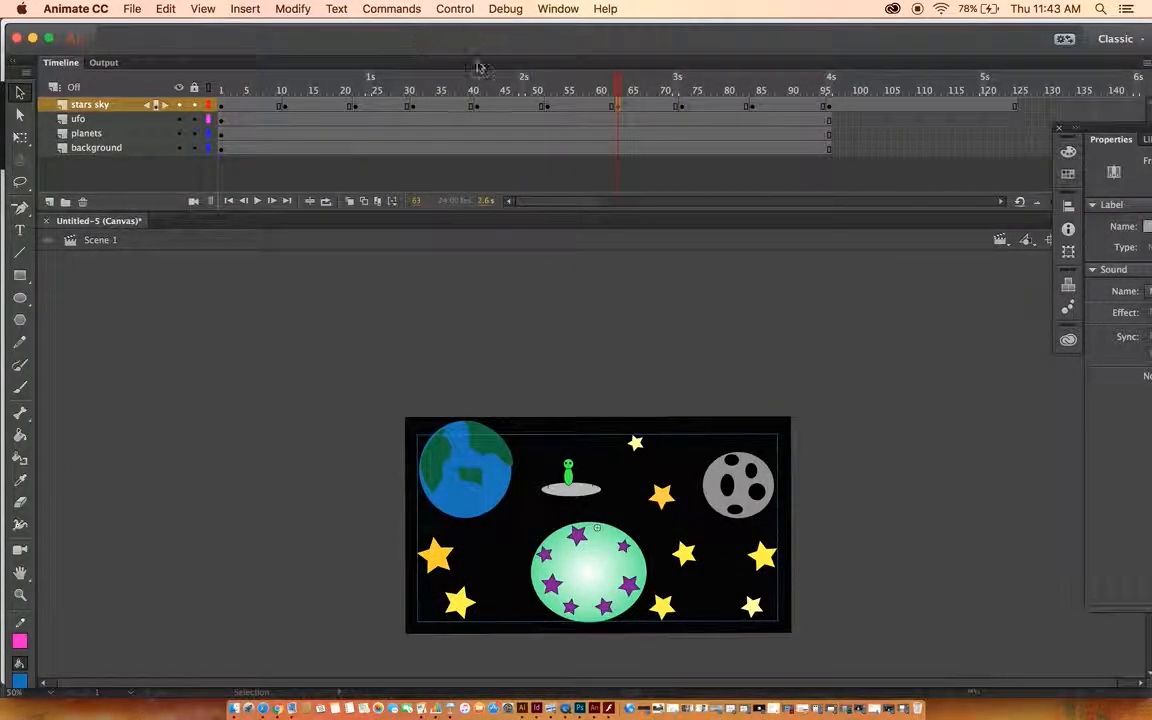
Preview the animation from frame 41, rewind to frame 1 and play it through to the end
left_click(479, 107)
left_click(481, 108)
mouse_move(479, 112)
left_mouse_down()
mouse_move(497, 110)
mouse_move(475, 112)
left_mouse_up()
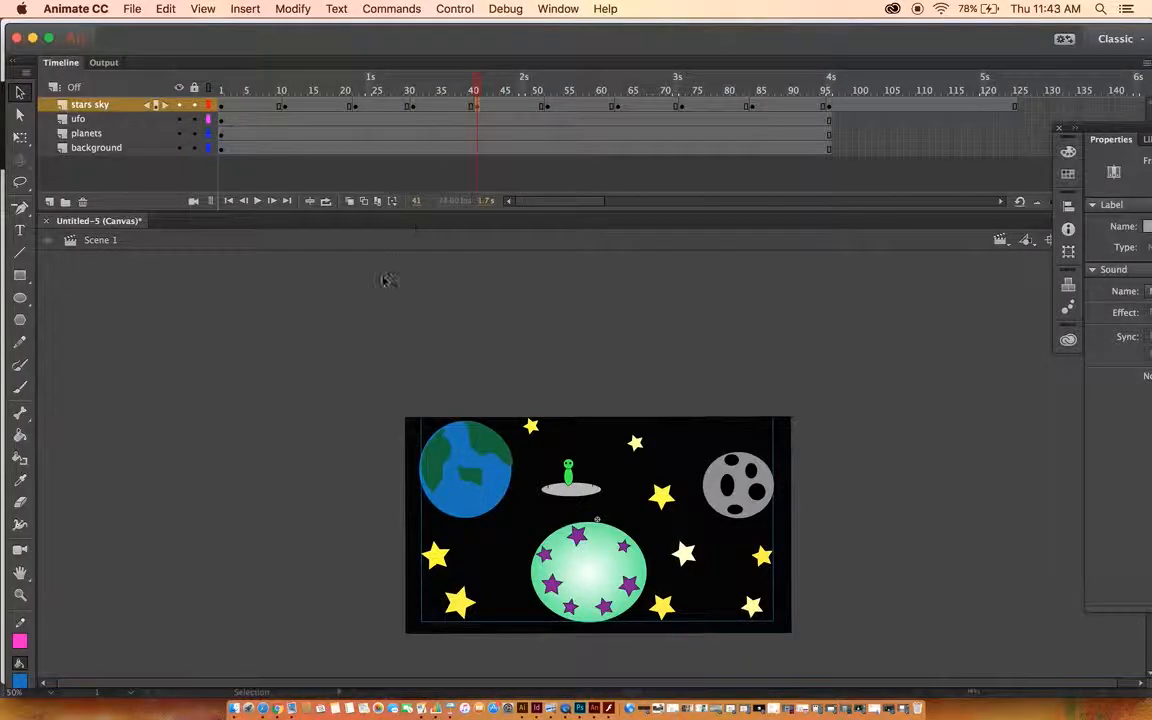
left_click(257, 201)
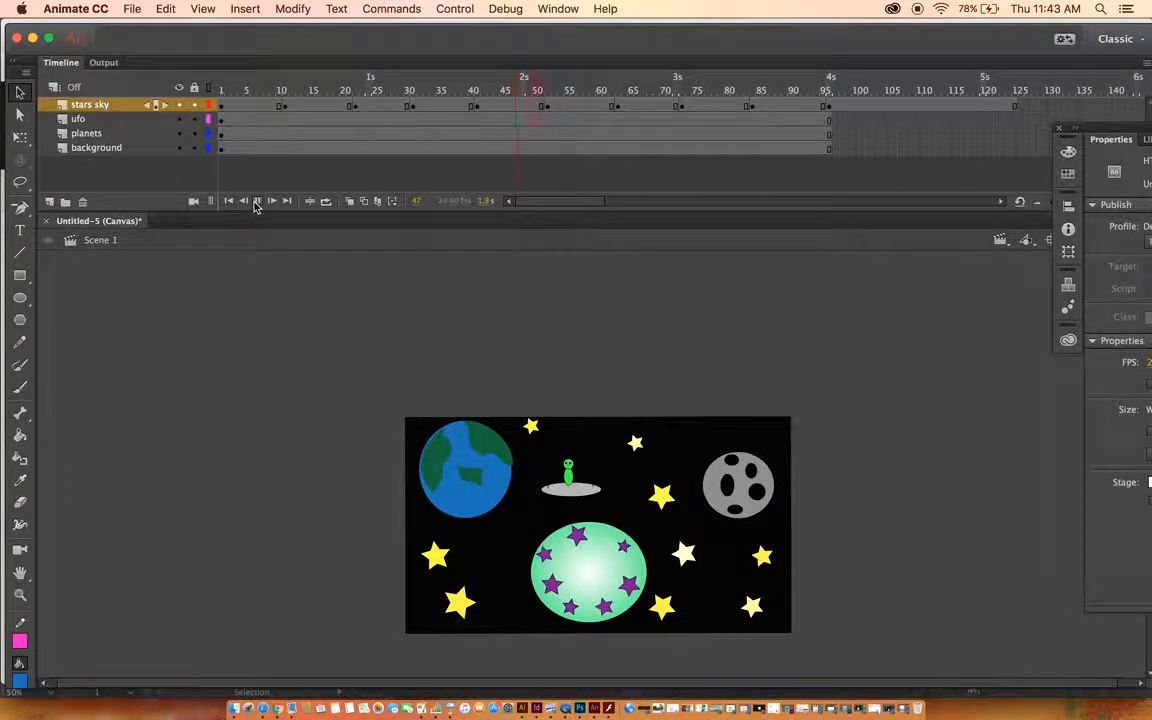
left_click(257, 201)
left_click_drag(522, 100, 222, 91)
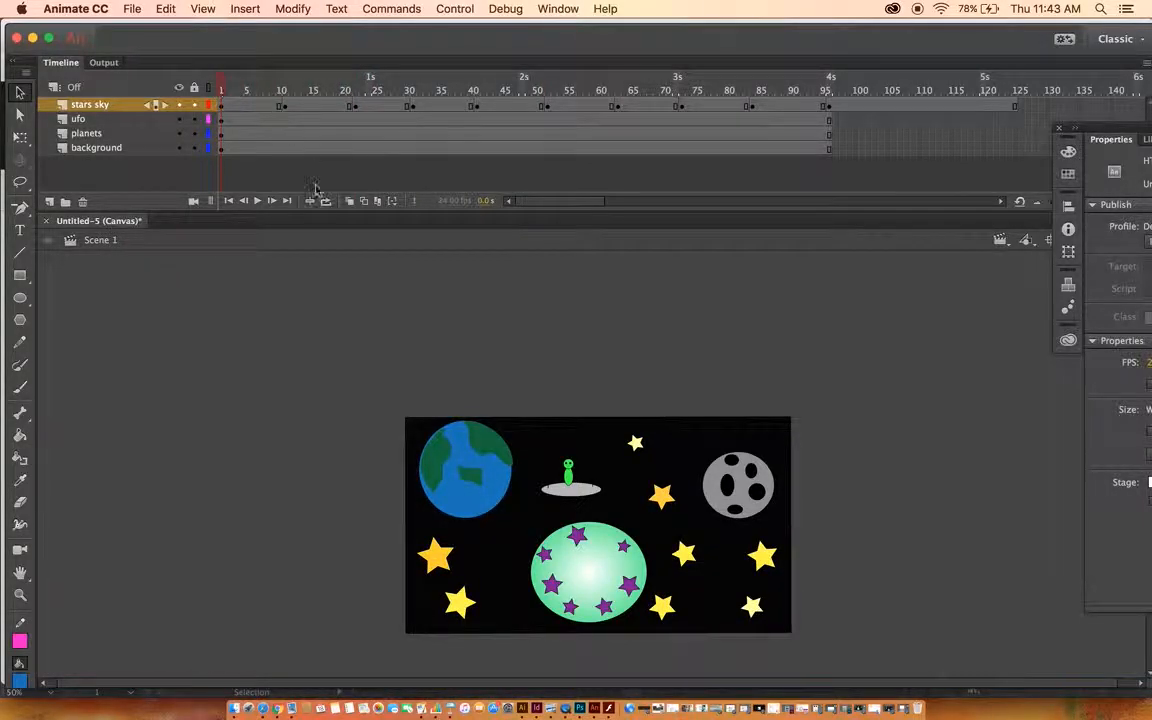
left_click(255, 204)
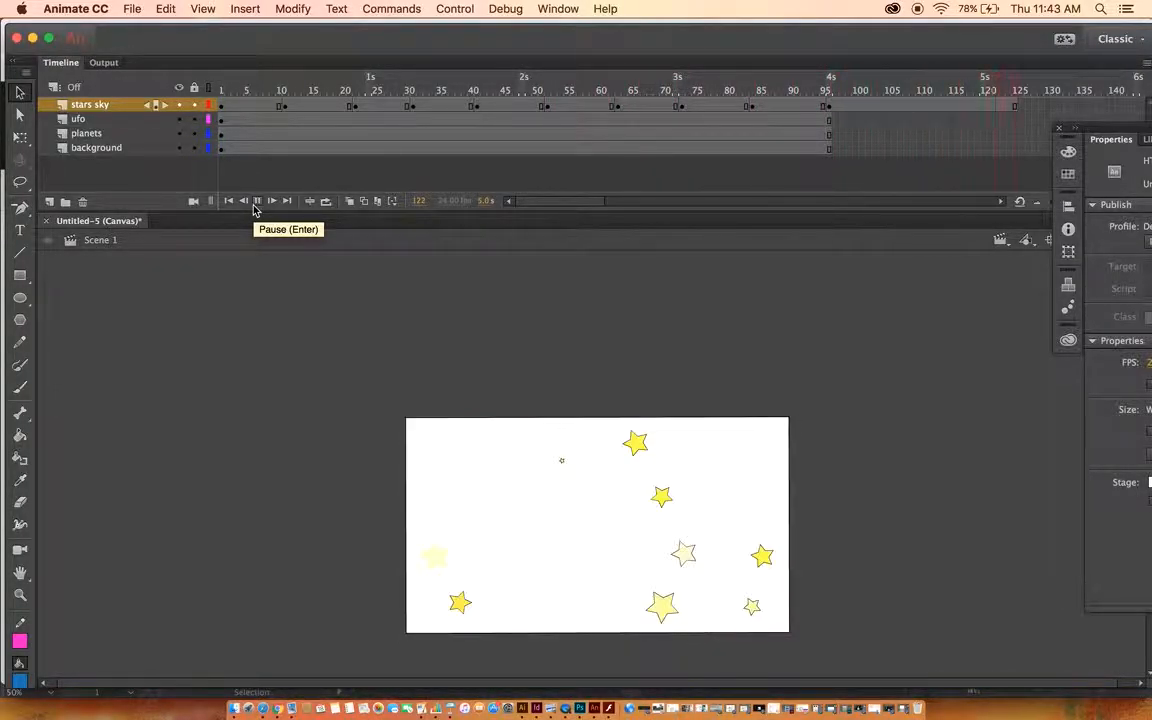
Try to shorten the stars sky layer by moving its end from frame 125 to frame 96
left_click(1014, 105)
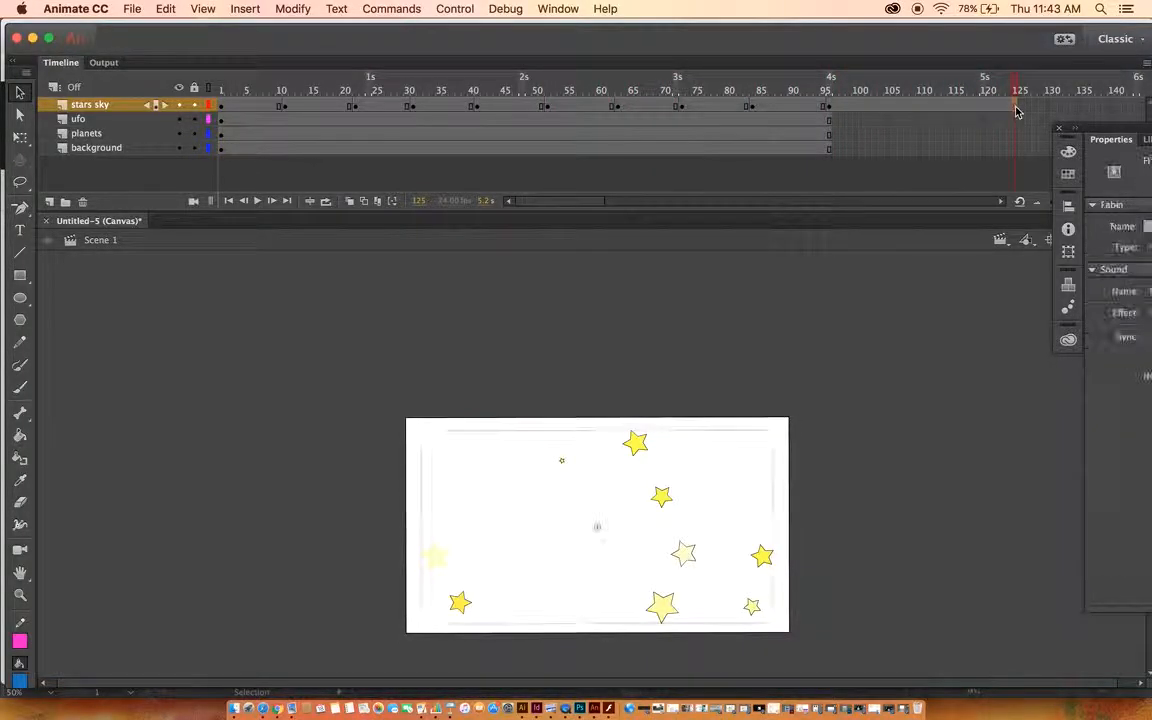
left_click_drag(1014, 106, 828, 110)
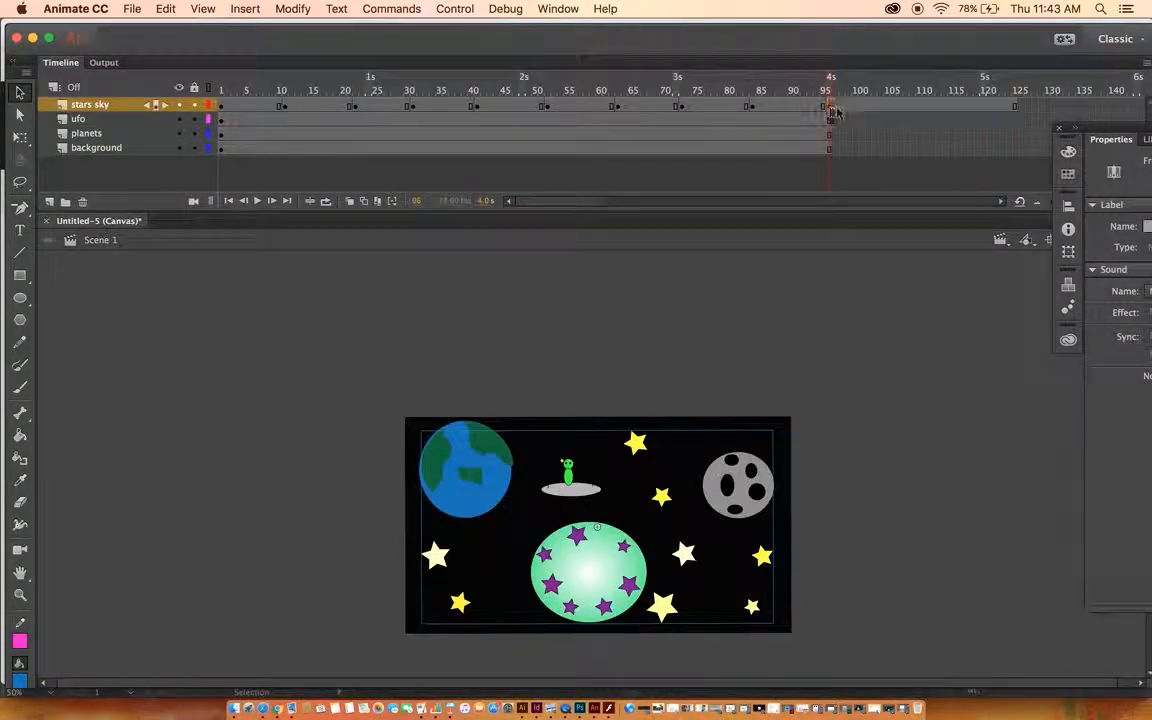
left_click_drag(1018, 111, 829, 112)
left_click(1012, 109)
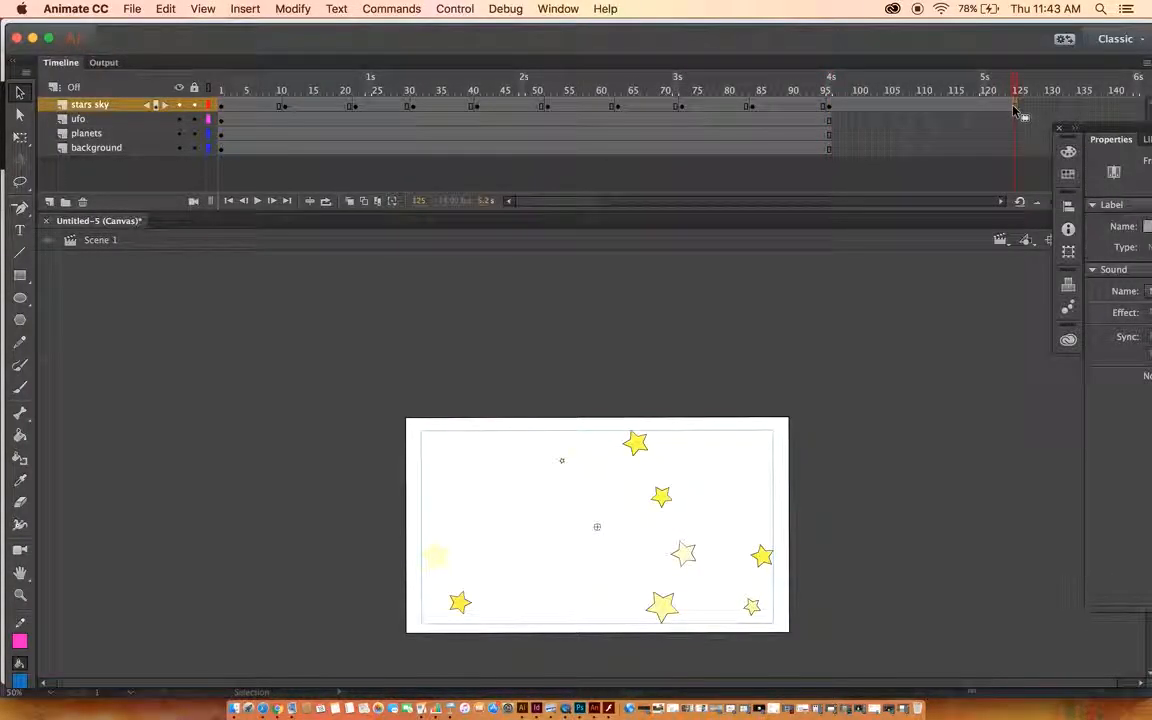
Remove frames 96 to 125 from the stars sky layer
left_click(829, 108)
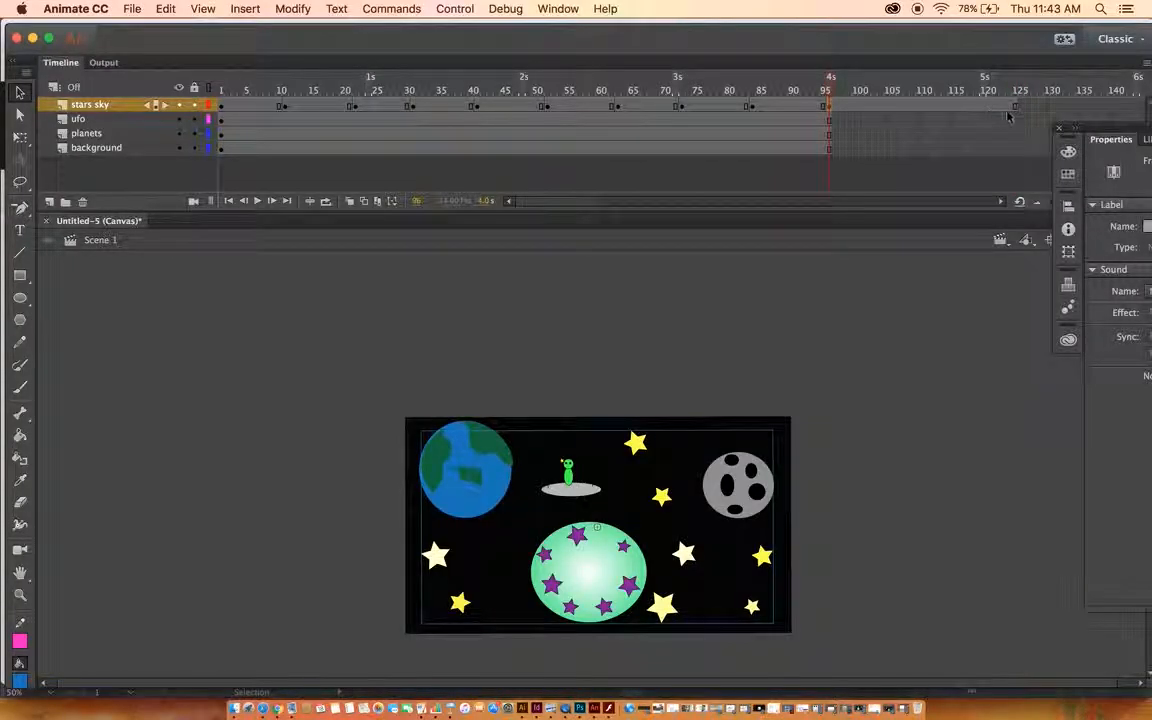
left_click(1013, 107, "shift")
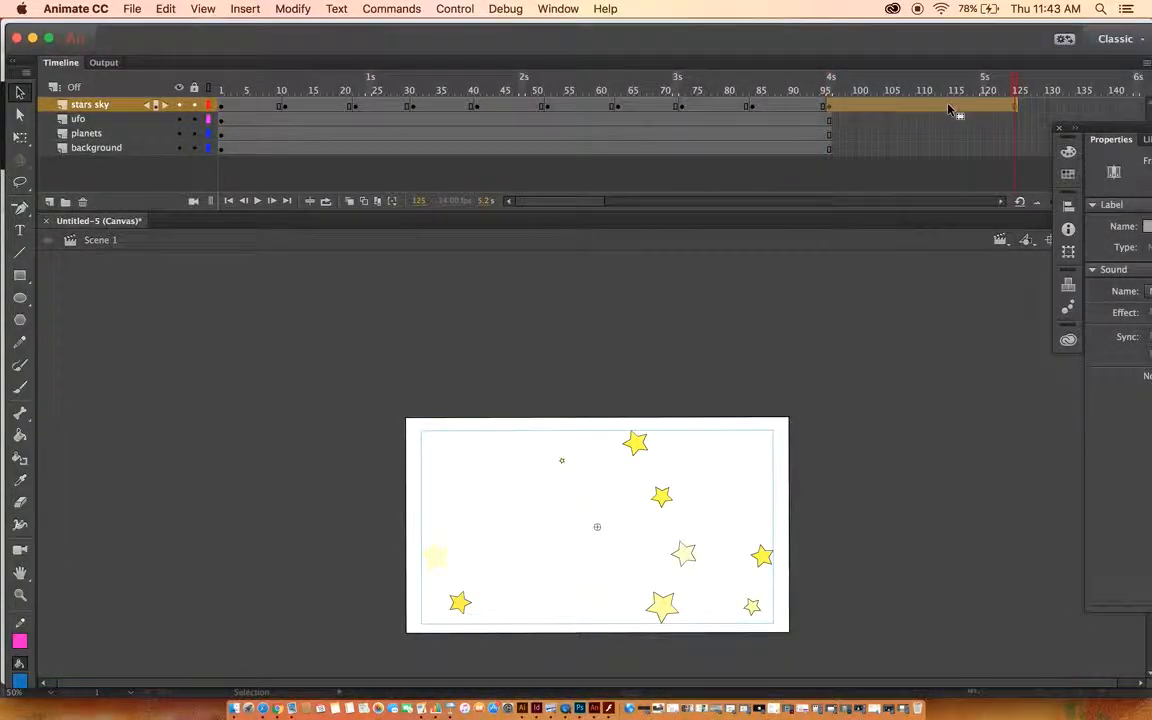
right_click(949, 110)
left_click(900, 193)
right_click(873, 106)
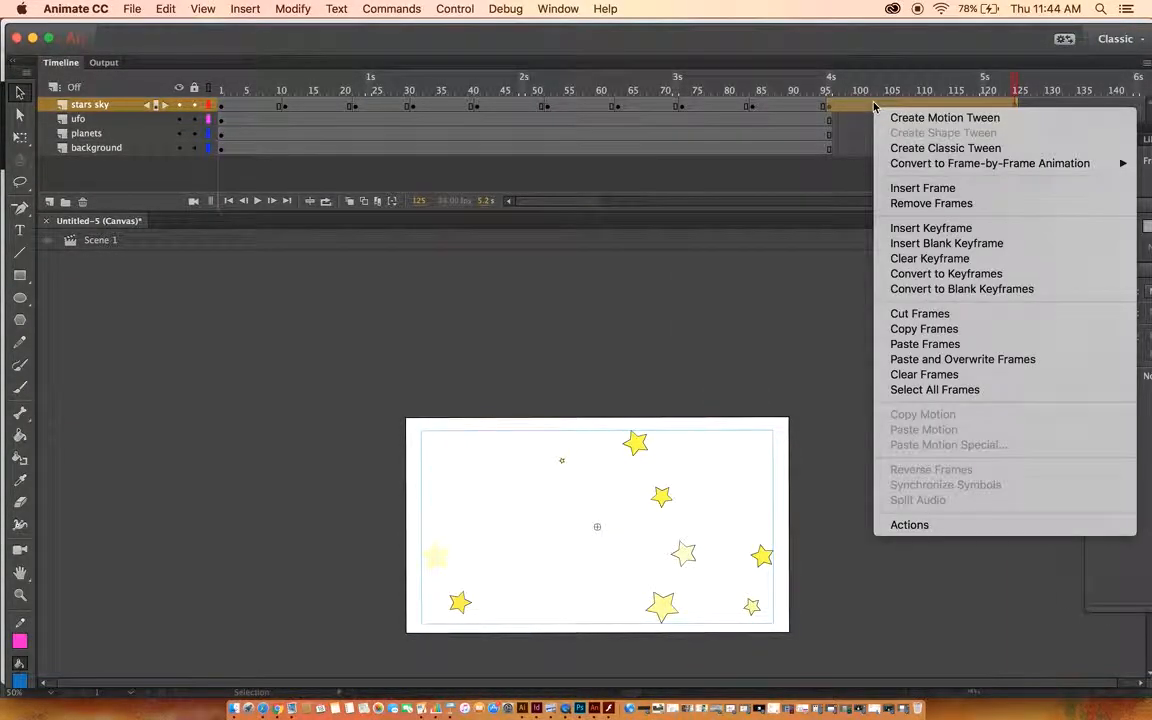
left_click(918, 203)
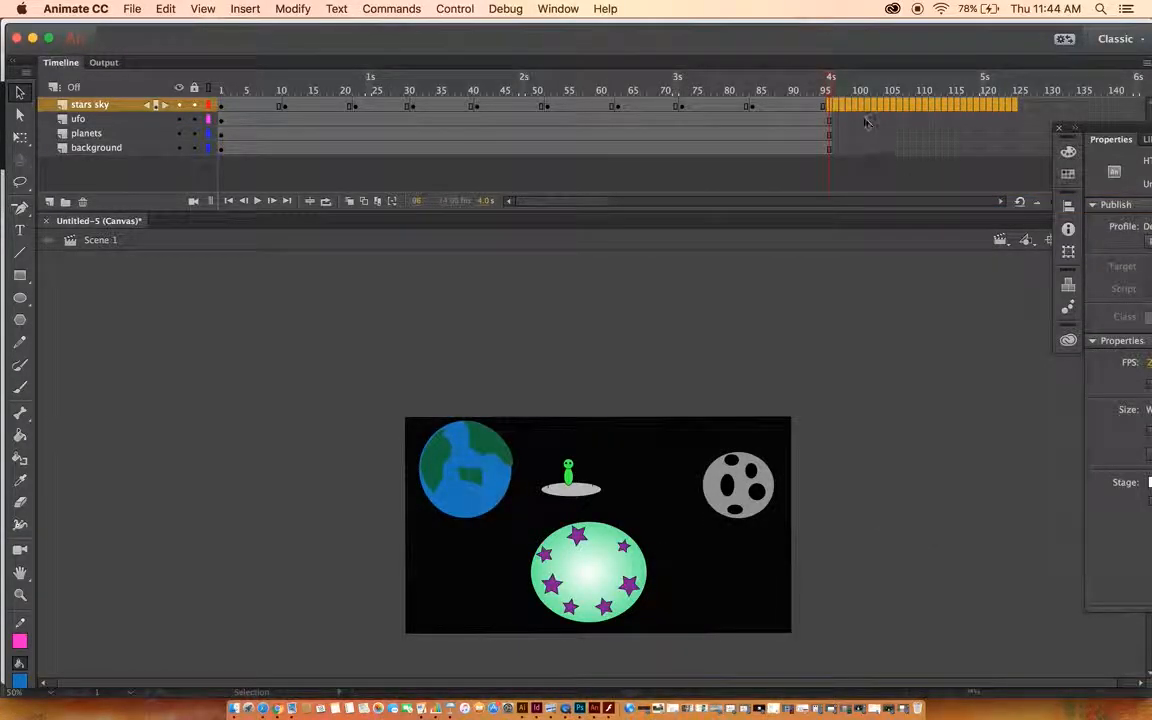
Add a keyframe at frame 96 of the stars sky layer and play the animation
left_click(822, 107)
left_click(866, 106)
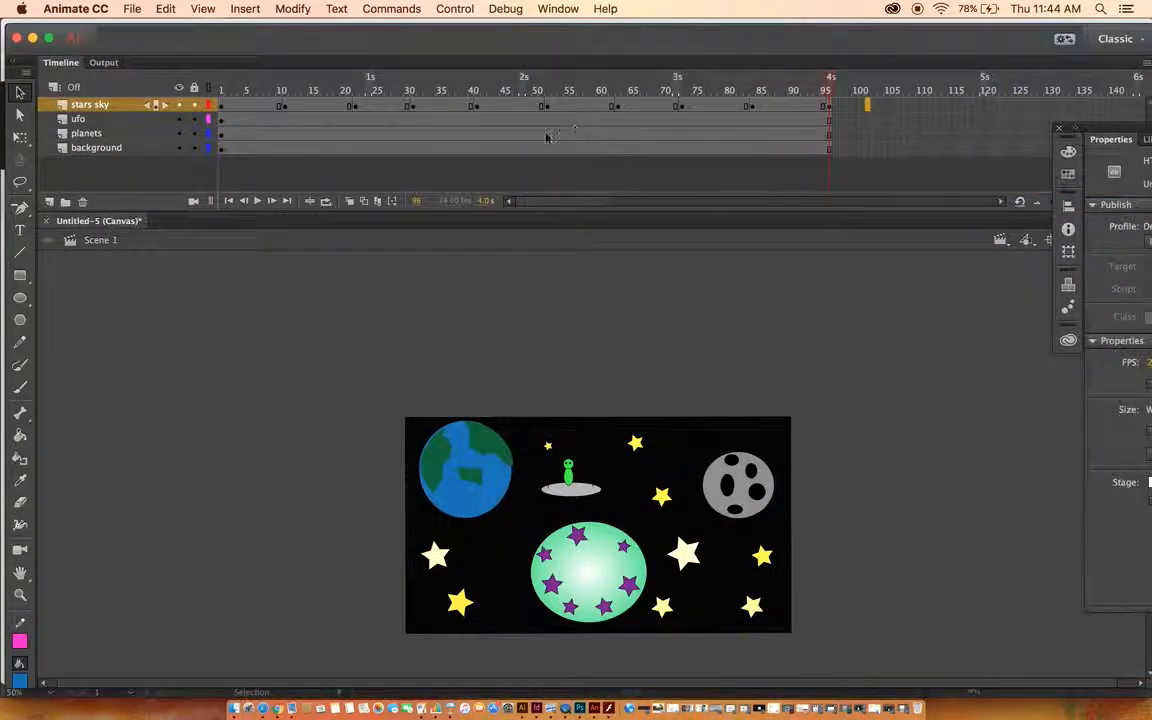
left_click(257, 201)
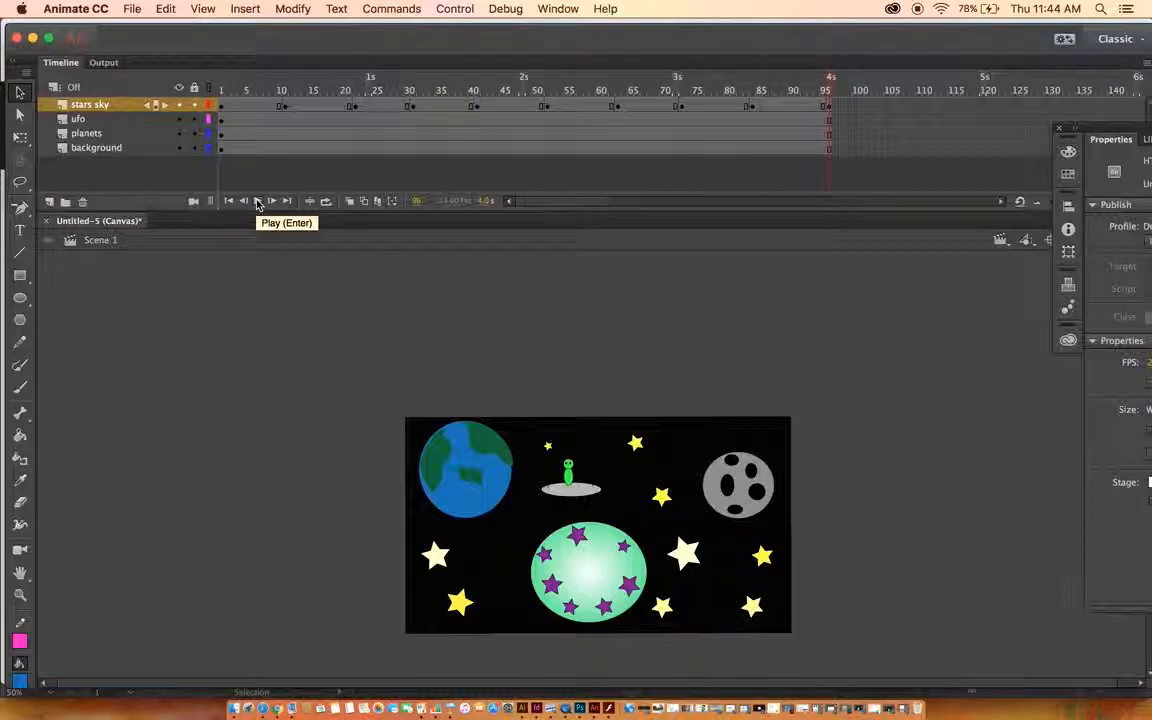
Hide the stars sky layer and show it again
left_click(179, 105)
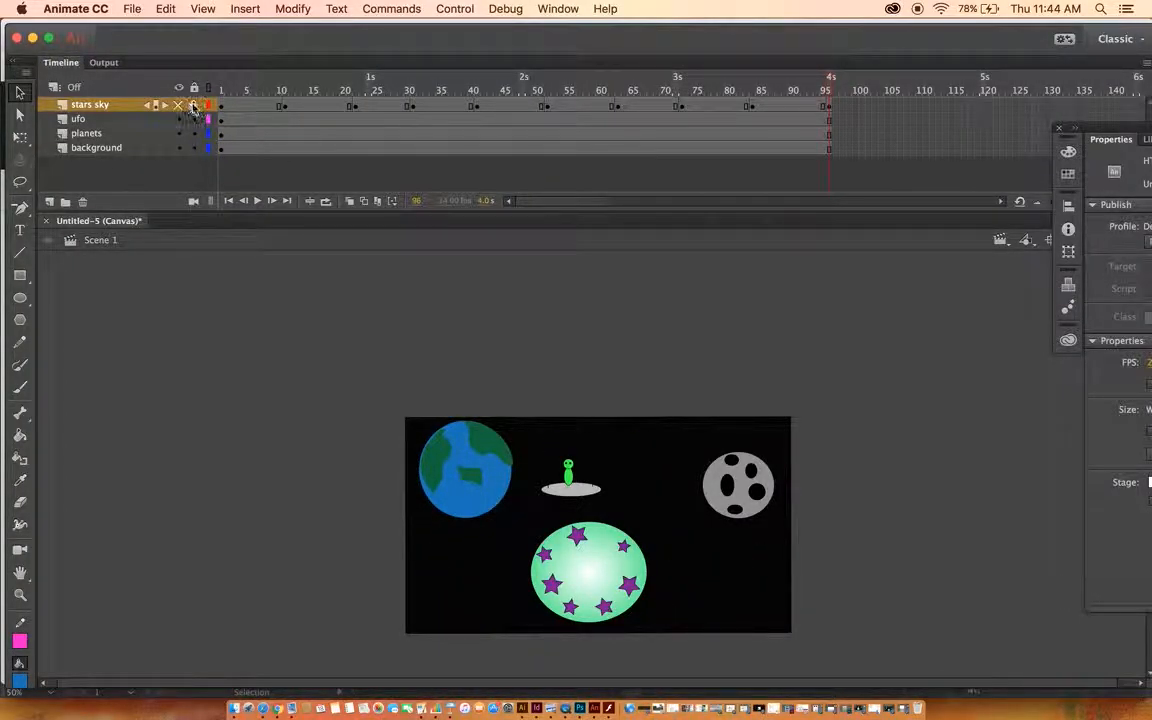
left_click(180, 106)
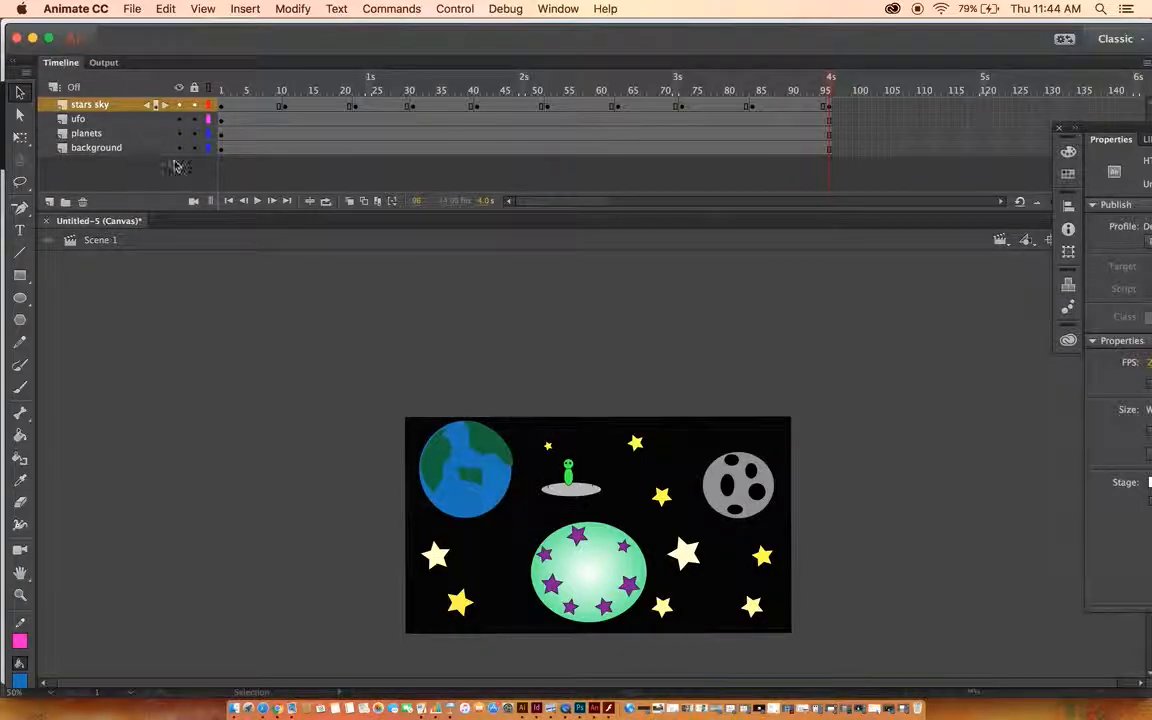
Try moving the black background rectangle off the stage and undo the move
left_click(139, 148)
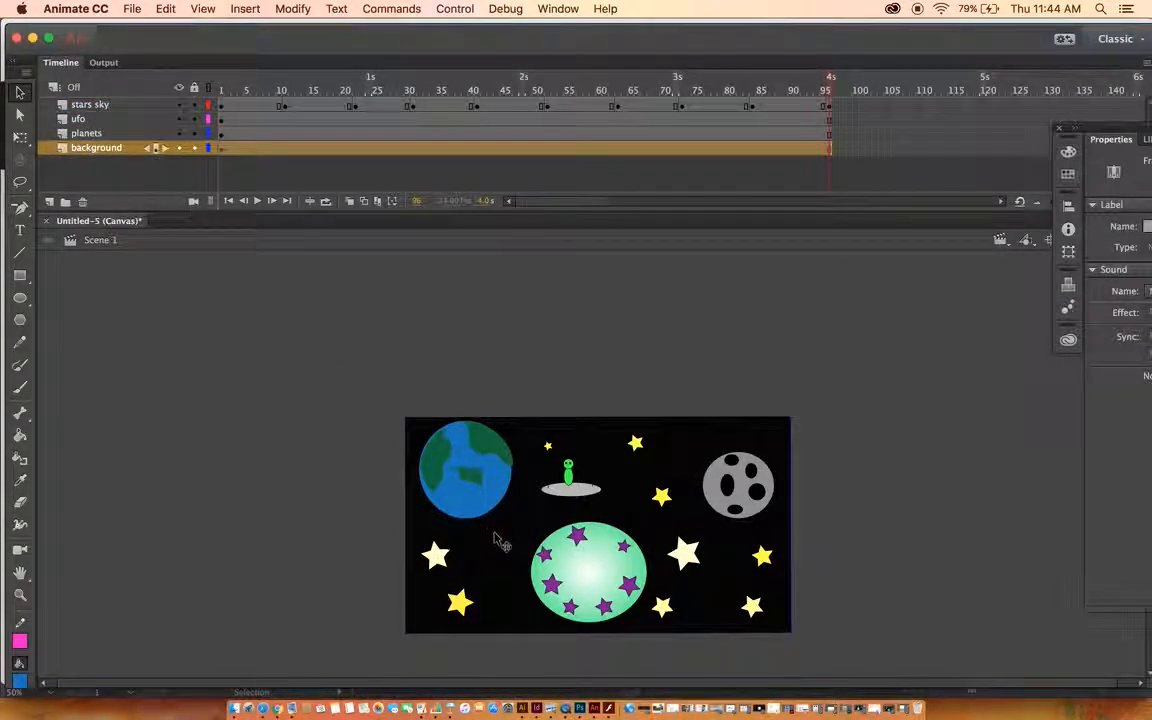
left_click_drag(500, 543, 733, 712)
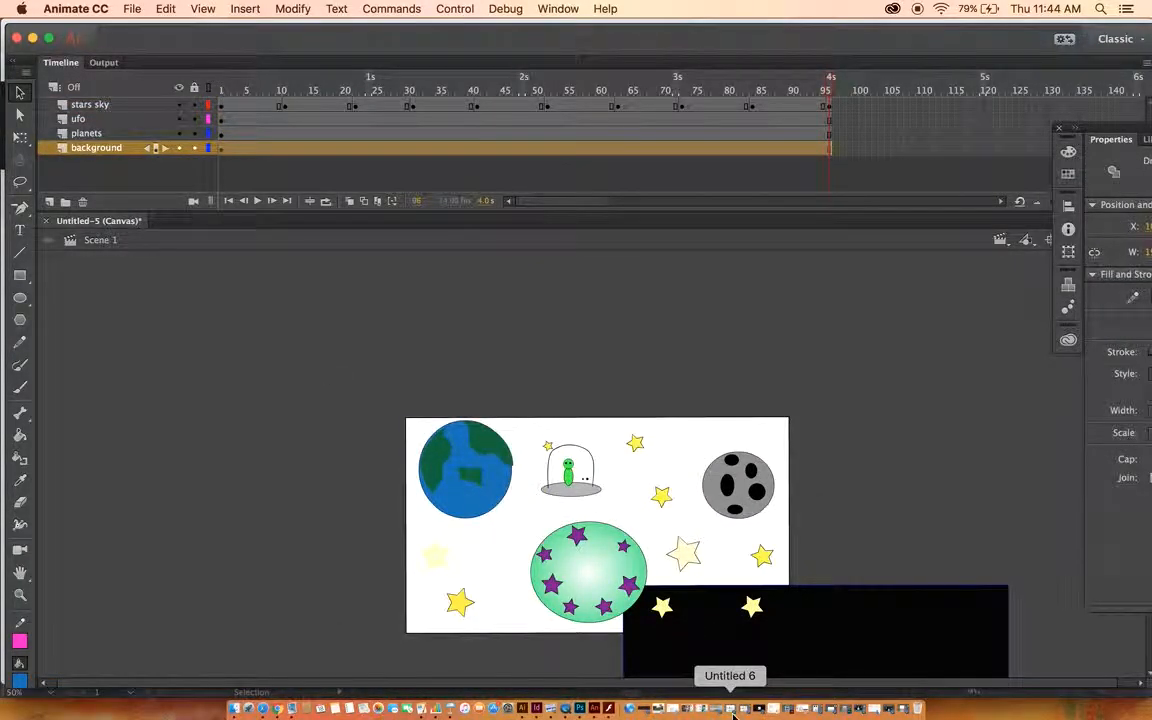
key("cmd+z")
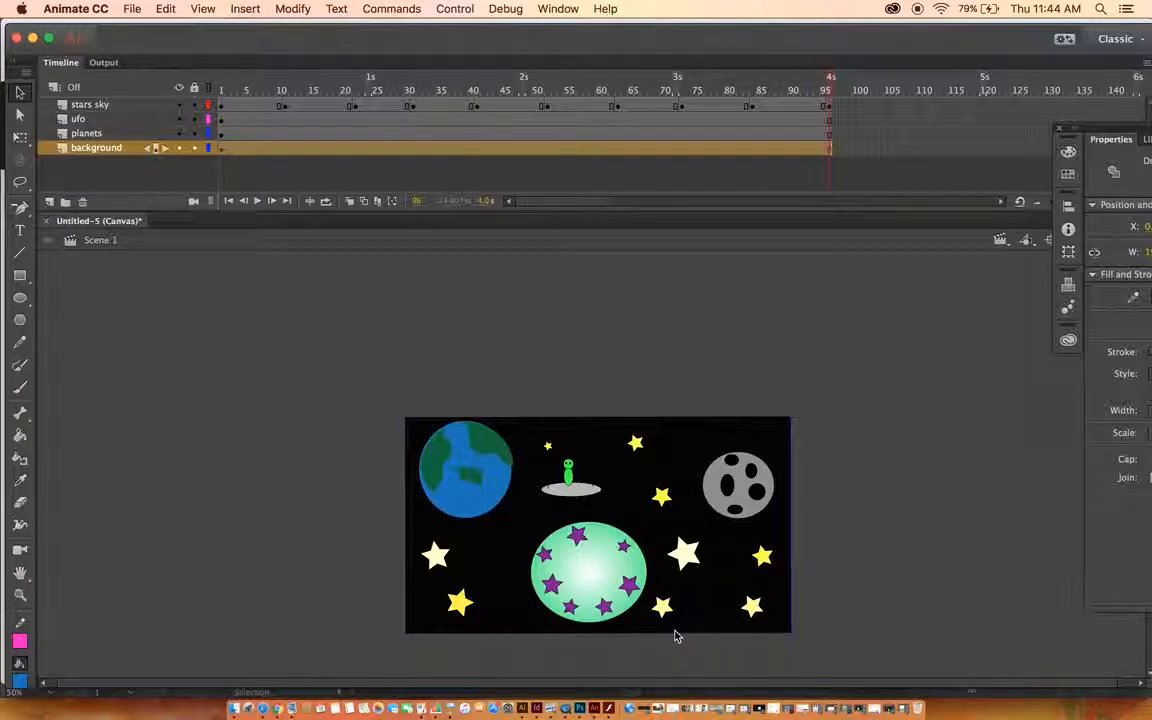
Lock the background layer and move the UFO off the stage, to the left of Earth
left_click(195, 150)
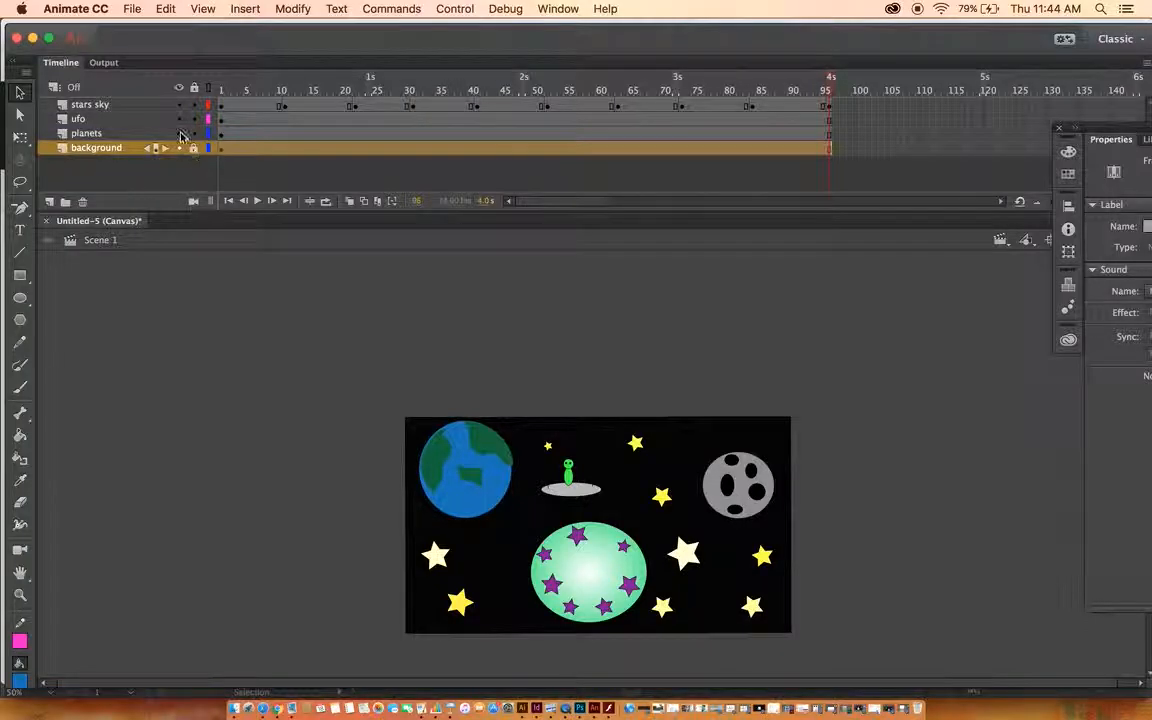
left_click(172, 121)
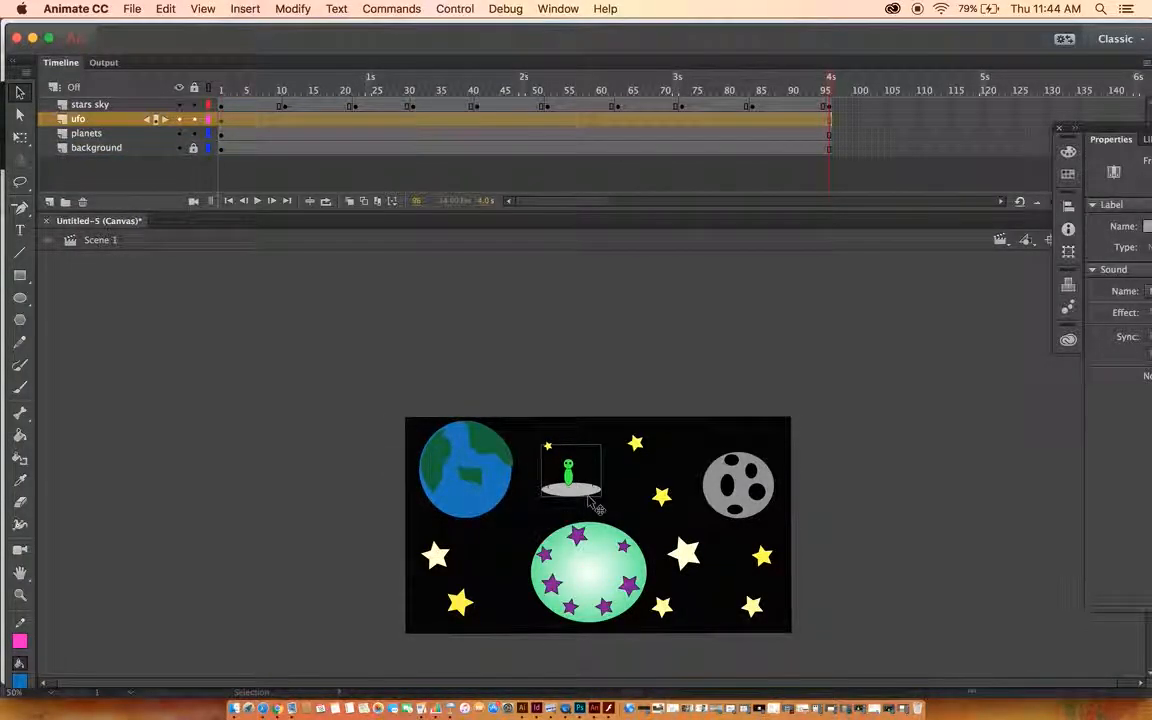
left_click_drag(538, 493, 360, 496)
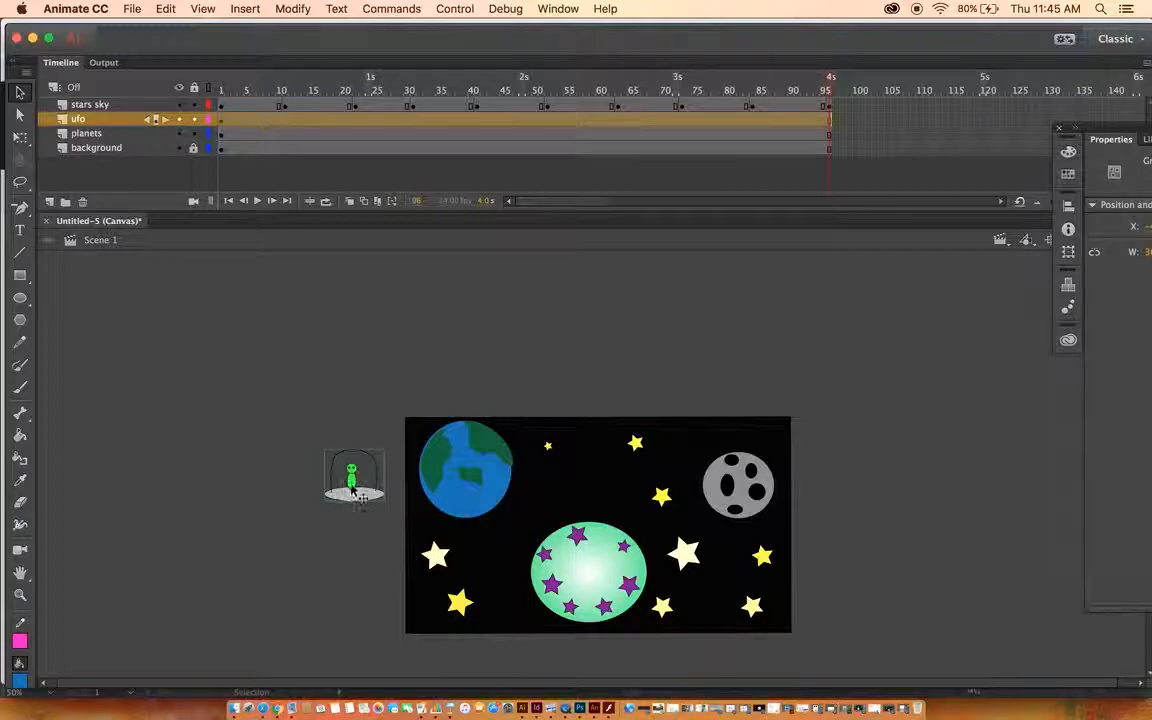
Create a motion tween for the UFO across frames 1 to 96 of the ufo layer
left_click(222, 120)
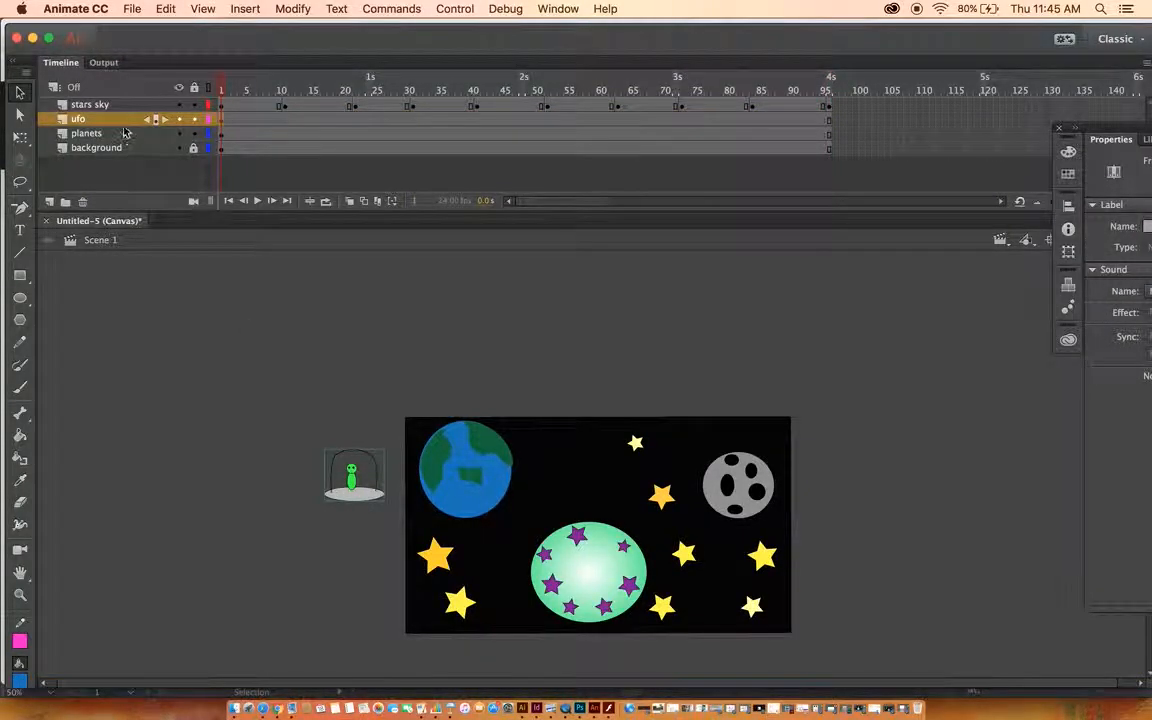
left_click(830, 123)
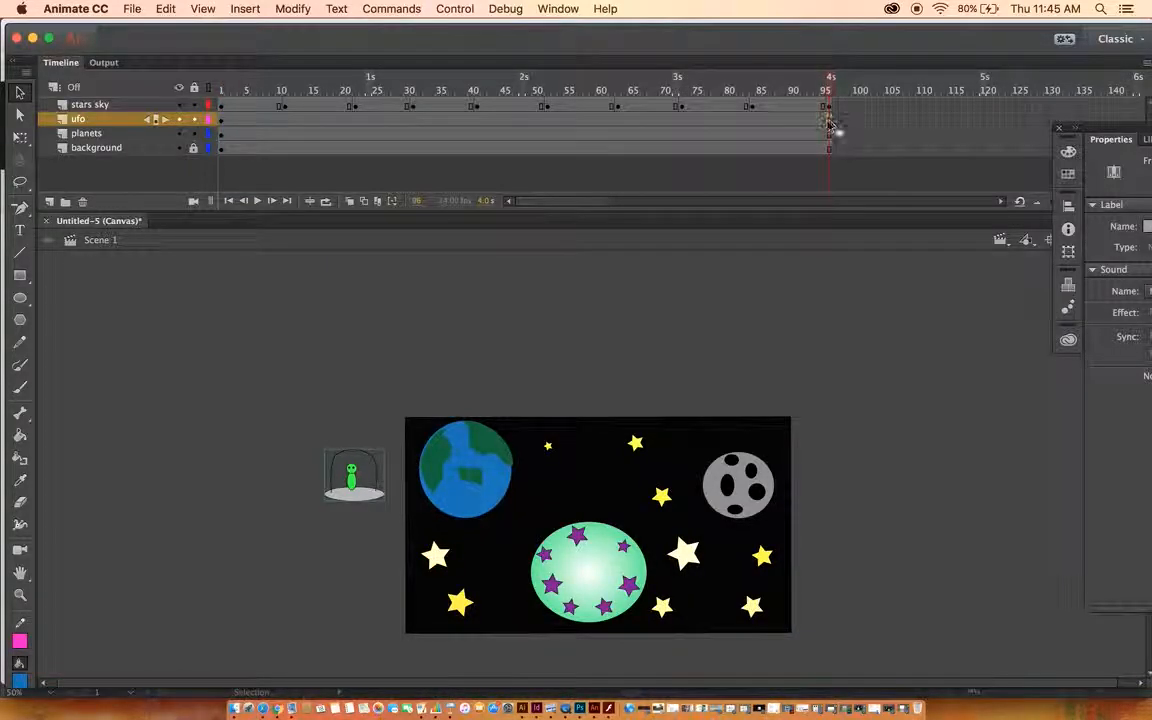
left_click(223, 120)
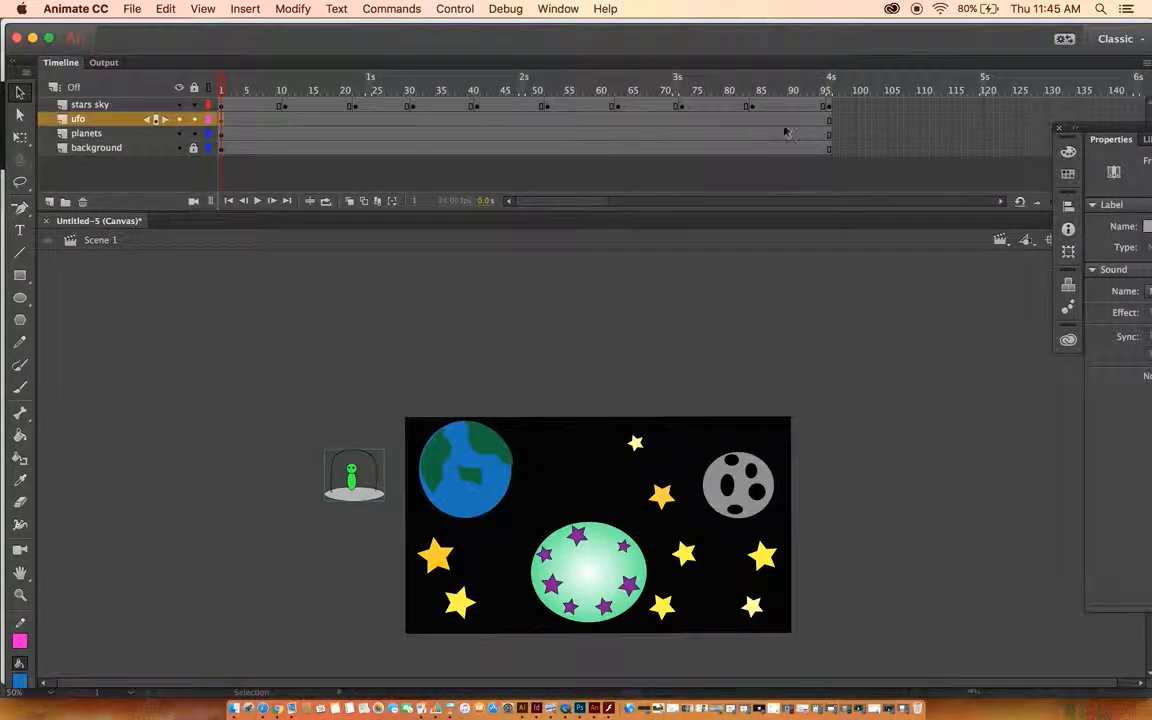
left_click(830, 122, "shift")
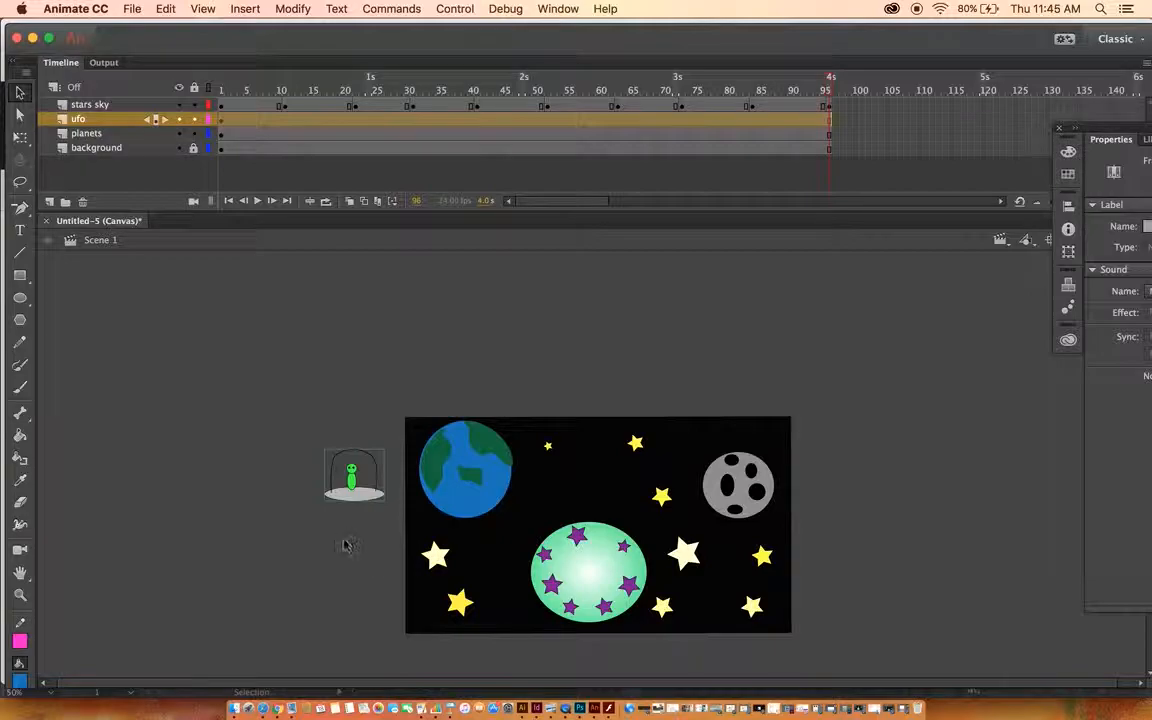
right_click(362, 484)
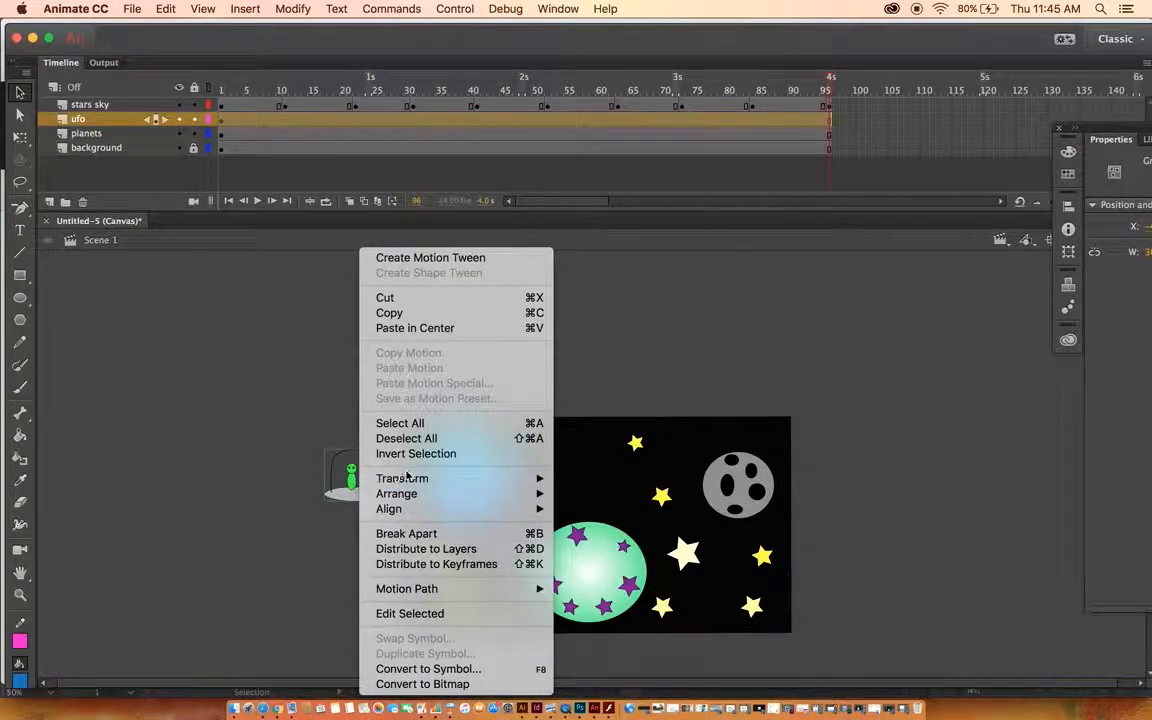
left_click(429, 258)
left_click(732, 407)
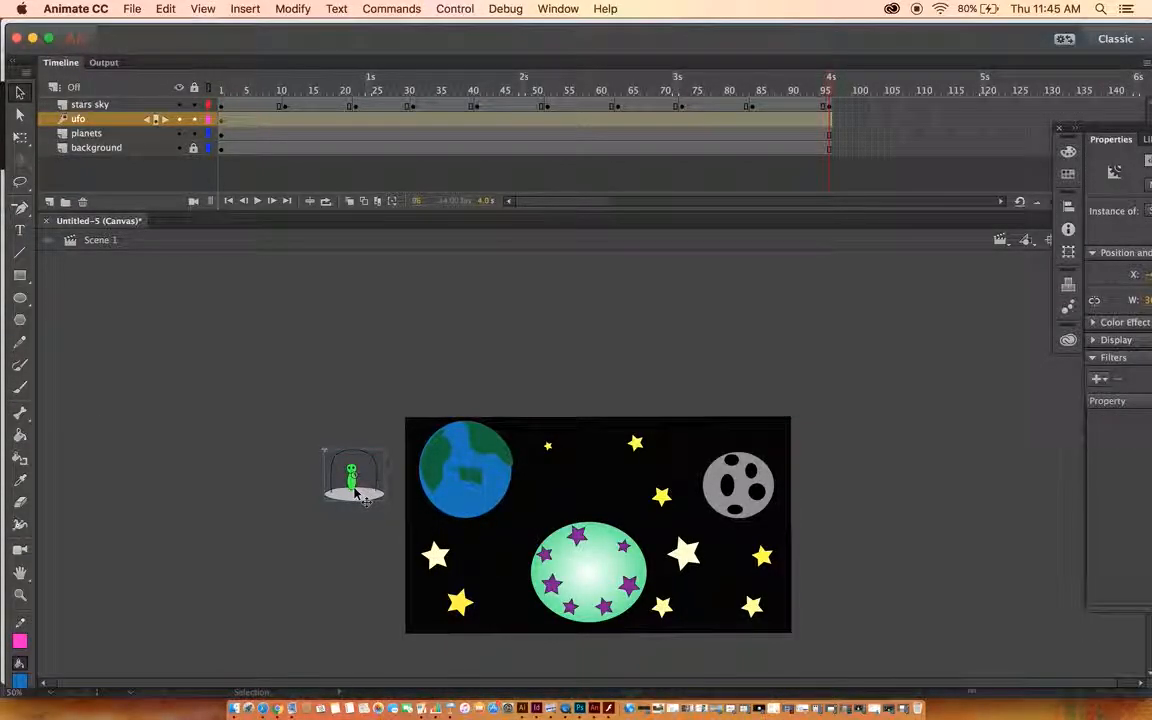
At frame 96, place the UFO off the stage's lower-left corner and bend its motion path into a curve passing beyond the moon
left_click_drag(358, 490, 383, 660)
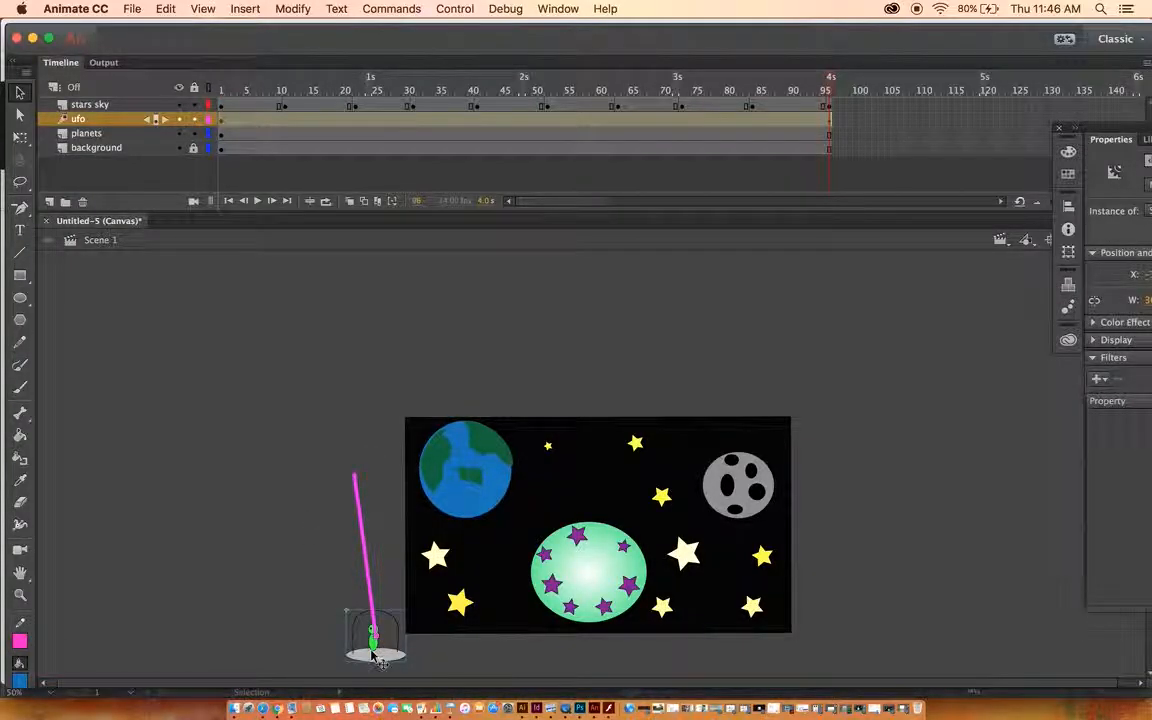
left_click_drag(368, 548, 714, 570)
left_click_drag(800, 519, 940, 485)
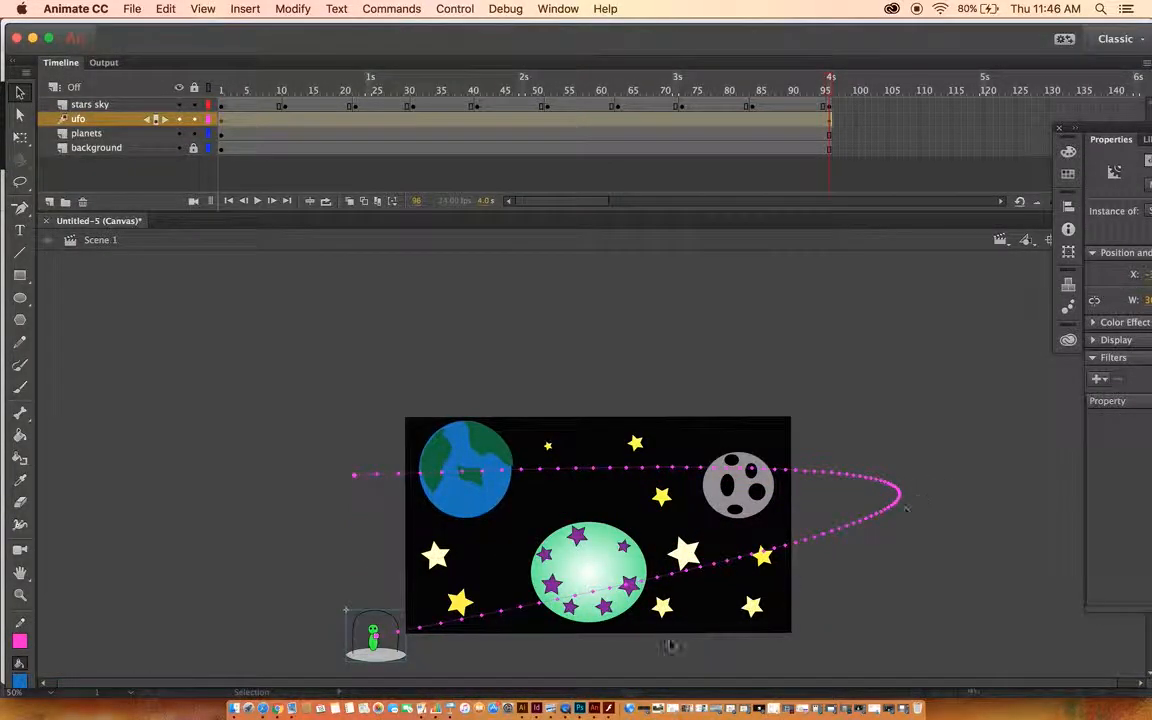
left_click_drag(381, 643, 322, 625)
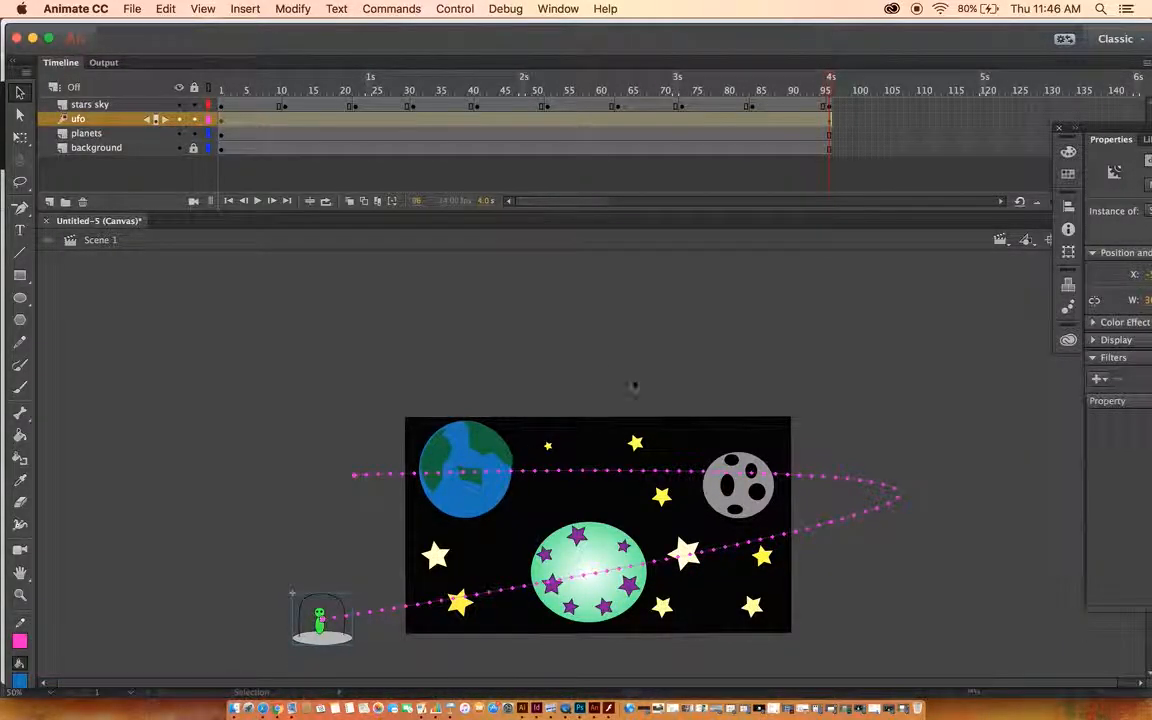
Play the animation to check the UFO's flight along its curved path
left_click(257, 201)
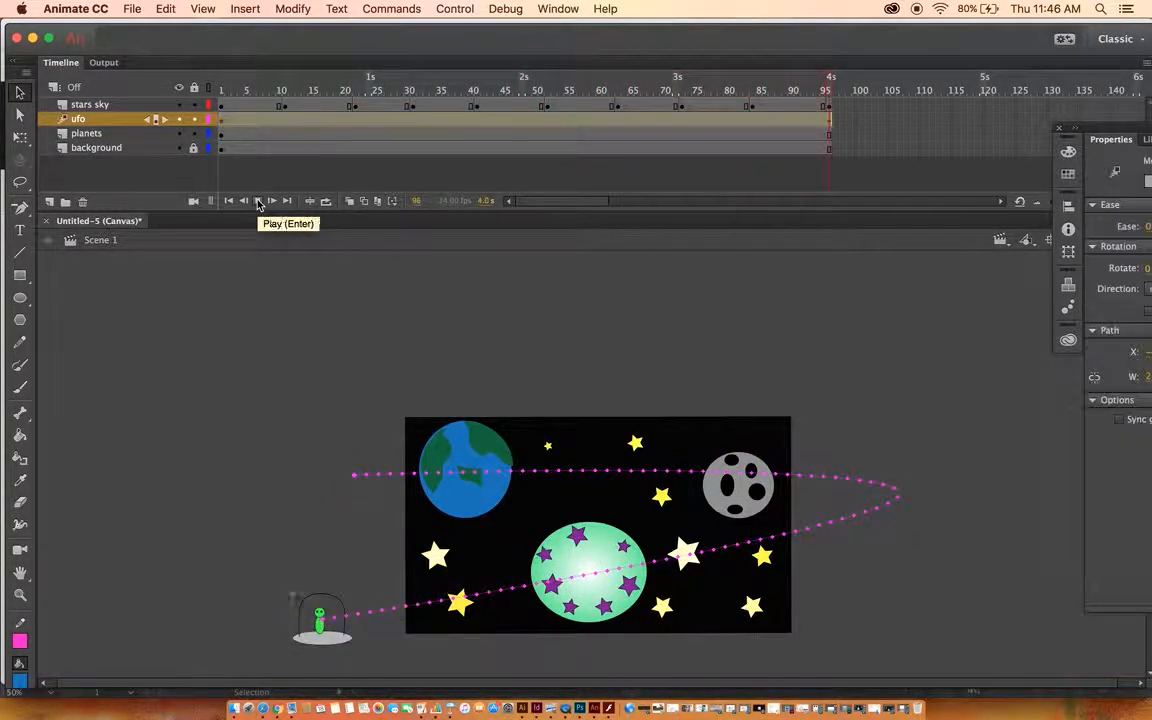
left_click(355, 478)
left_click(224, 118)
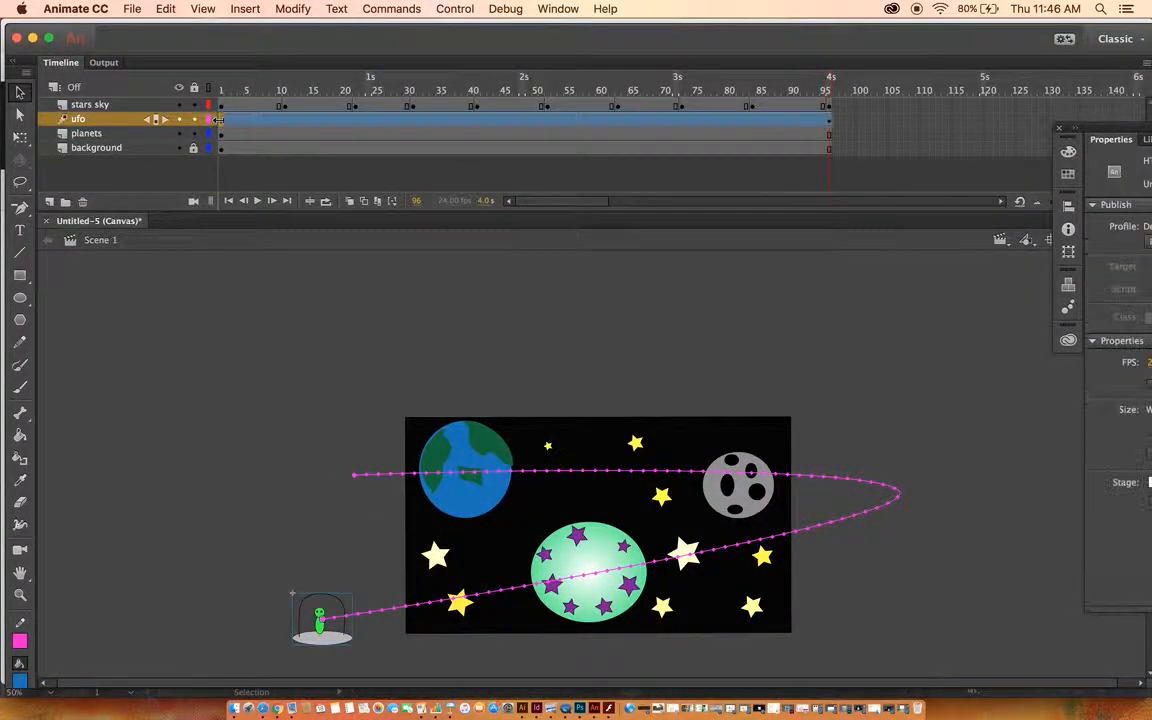
At frame 41, shrink the UFO beside the moon to about half size with Free Transform
left_click(408, 127)
mouse_move(410, 87)
left_mouse_down()
mouse_move(336, 82)
mouse_move(445, 84)
mouse_move(416, 85)
left_mouse_up()
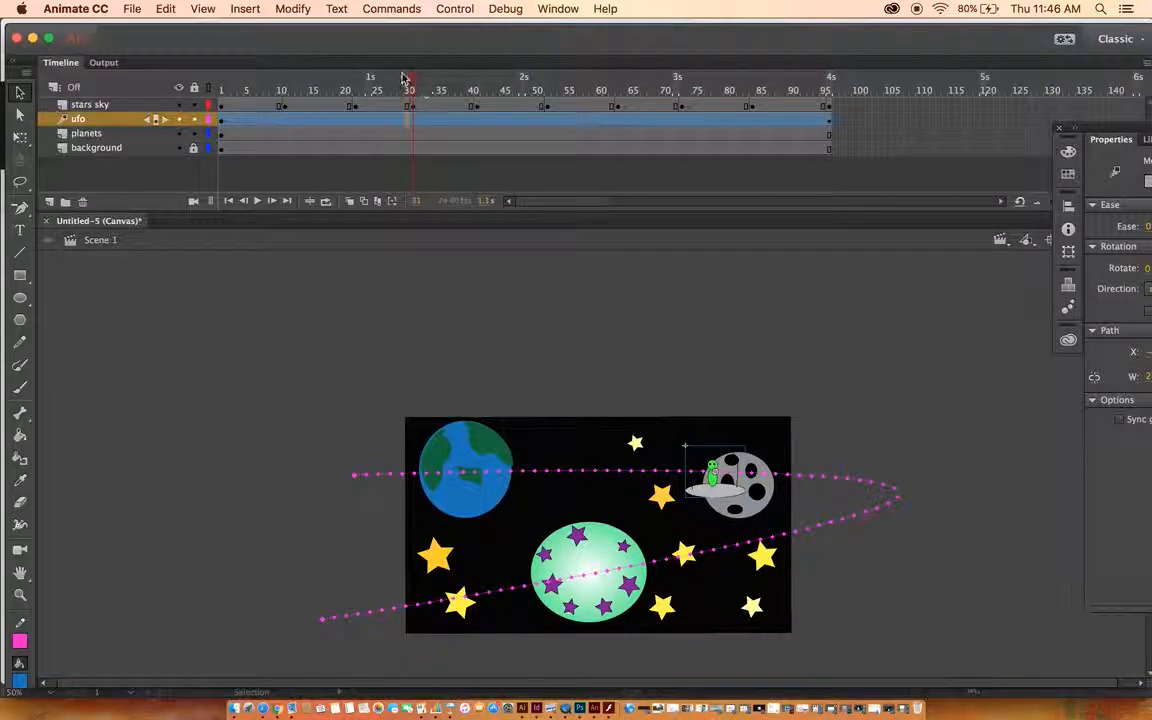
left_click_drag(409, 80, 479, 90)
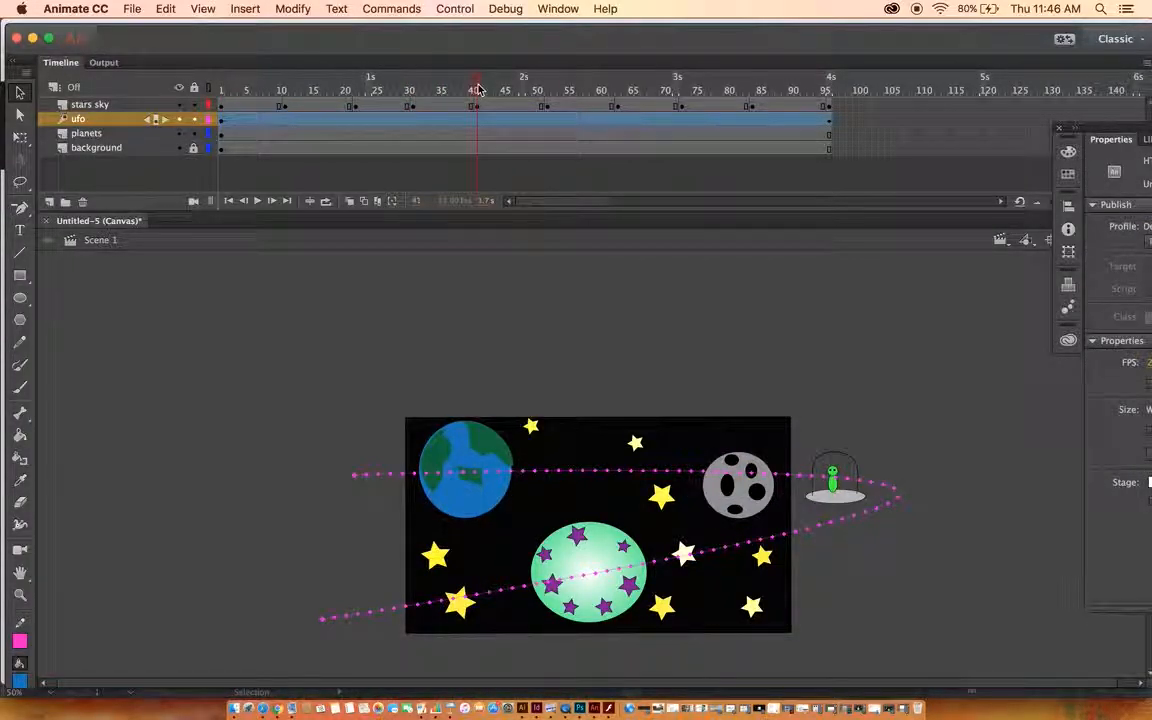
left_click(479, 90)
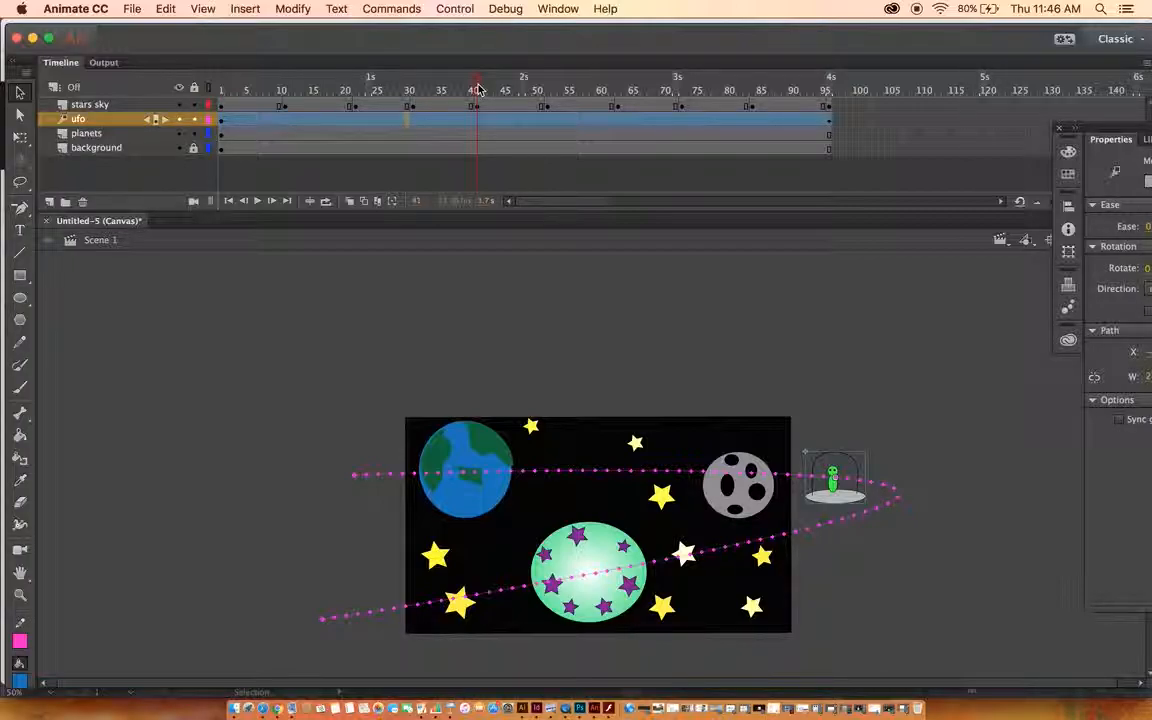
key("q")
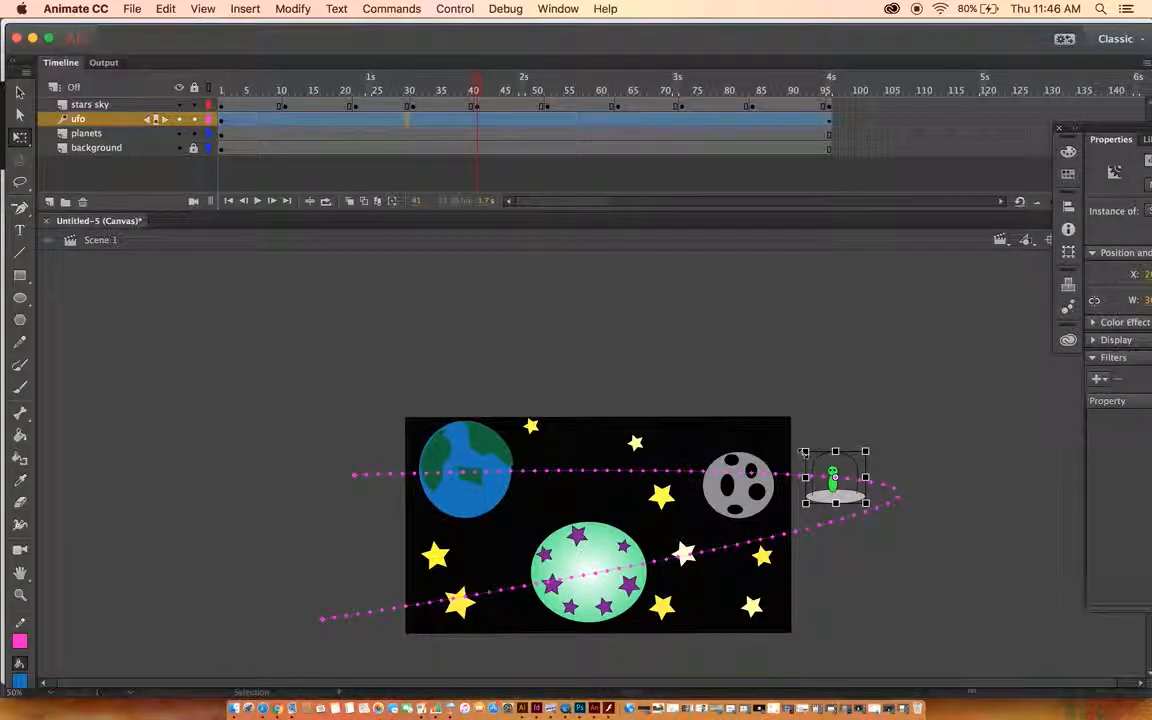
left_click_drag(805, 451, 813, 458)
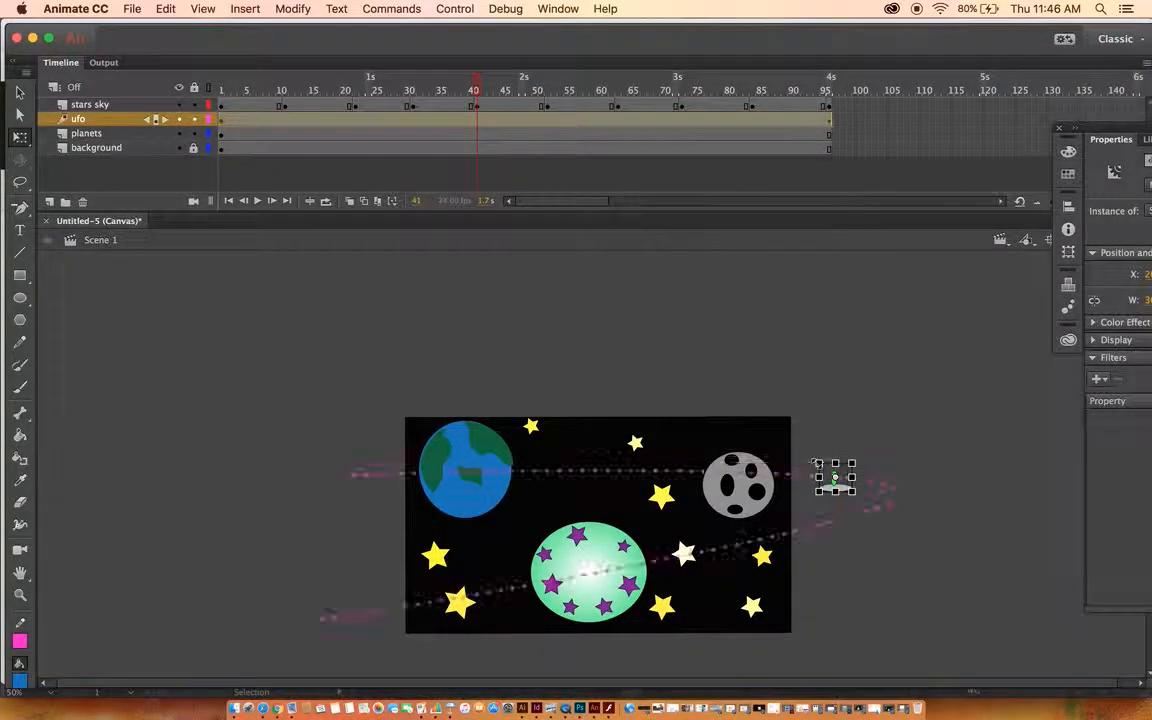
At frame 76, enlarge the UFO in front of the green planet
left_click_drag(479, 97, 697, 92)
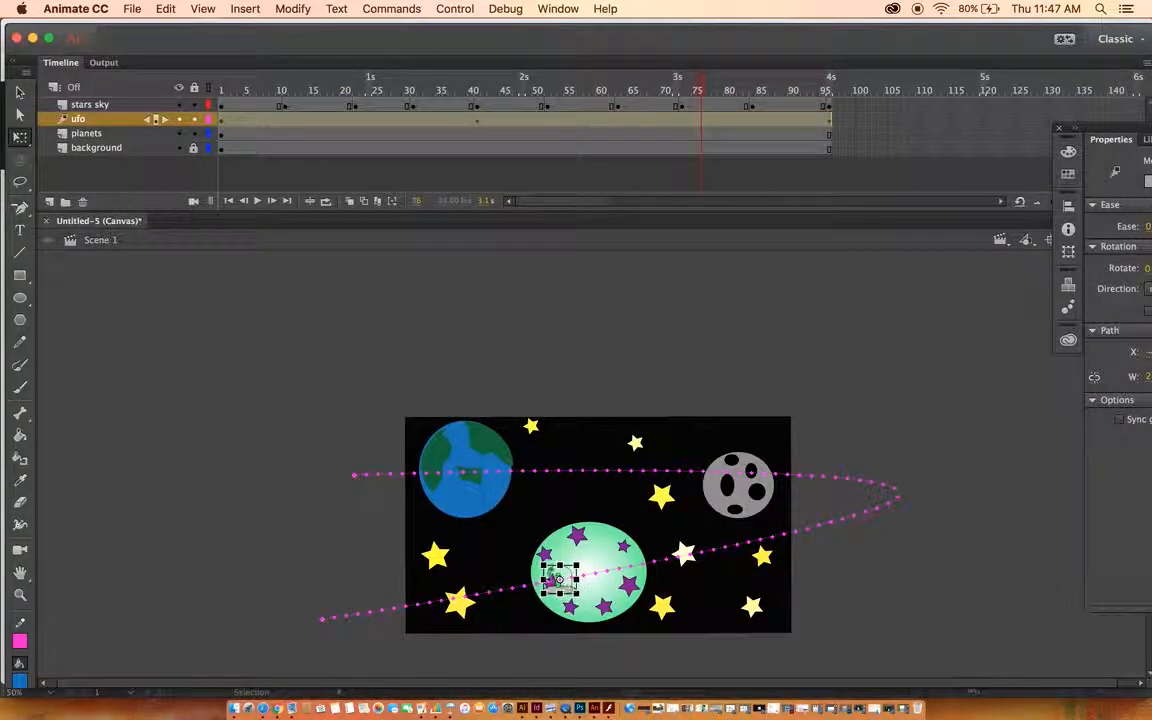
left_click_drag(543, 564, 524, 548)
Rotate the UFO clockwise at frame 79 and back counter-clockwise at frame 83
left_click_drag(704, 92, 721, 89)
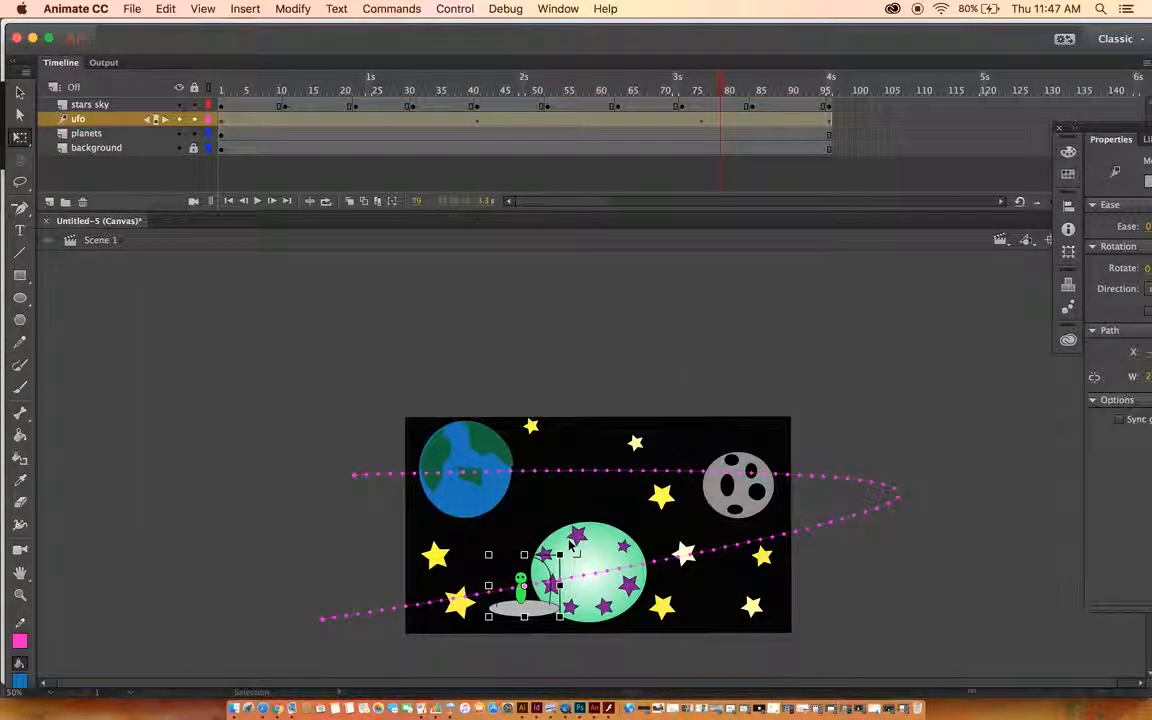
left_click_drag(572, 554, 581, 581)
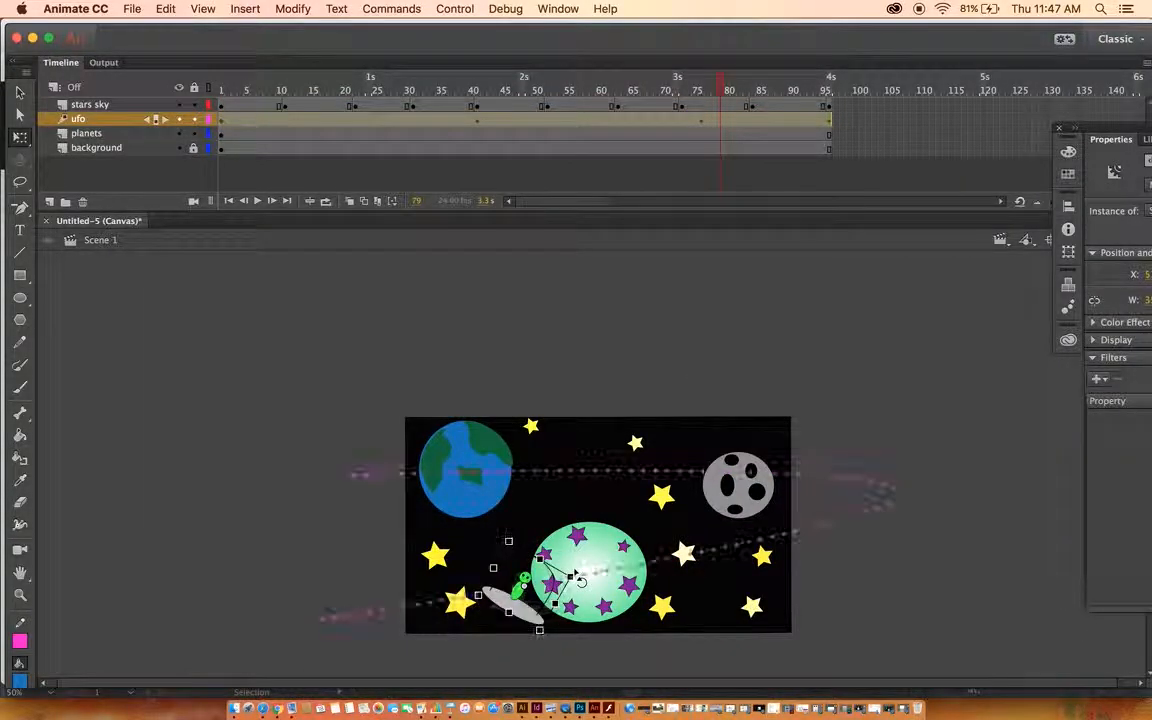
left_click_drag(720, 96, 746, 95)
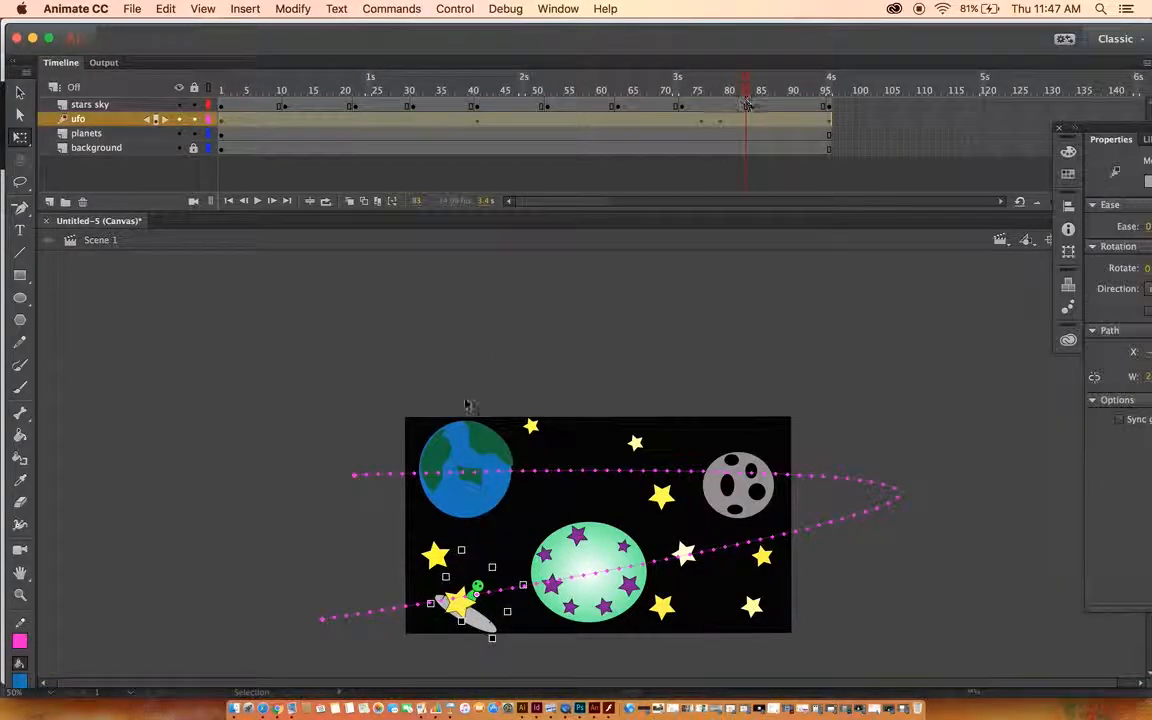
left_click(460, 541)
left_click_drag(460, 545, 400, 515)
Tilt the UFO clockwise at frame 87 and counter-clockwise at frame 90
left_click_drag(757, 95, 777, 92)
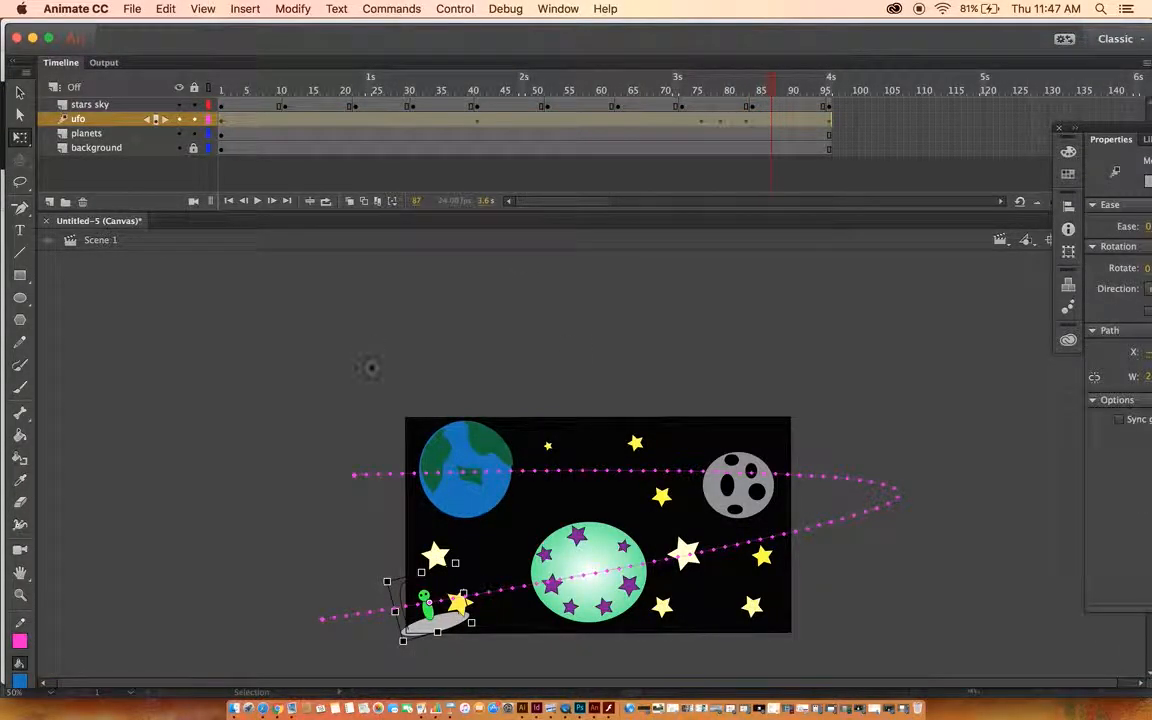
left_click_drag(455, 562, 470, 593)
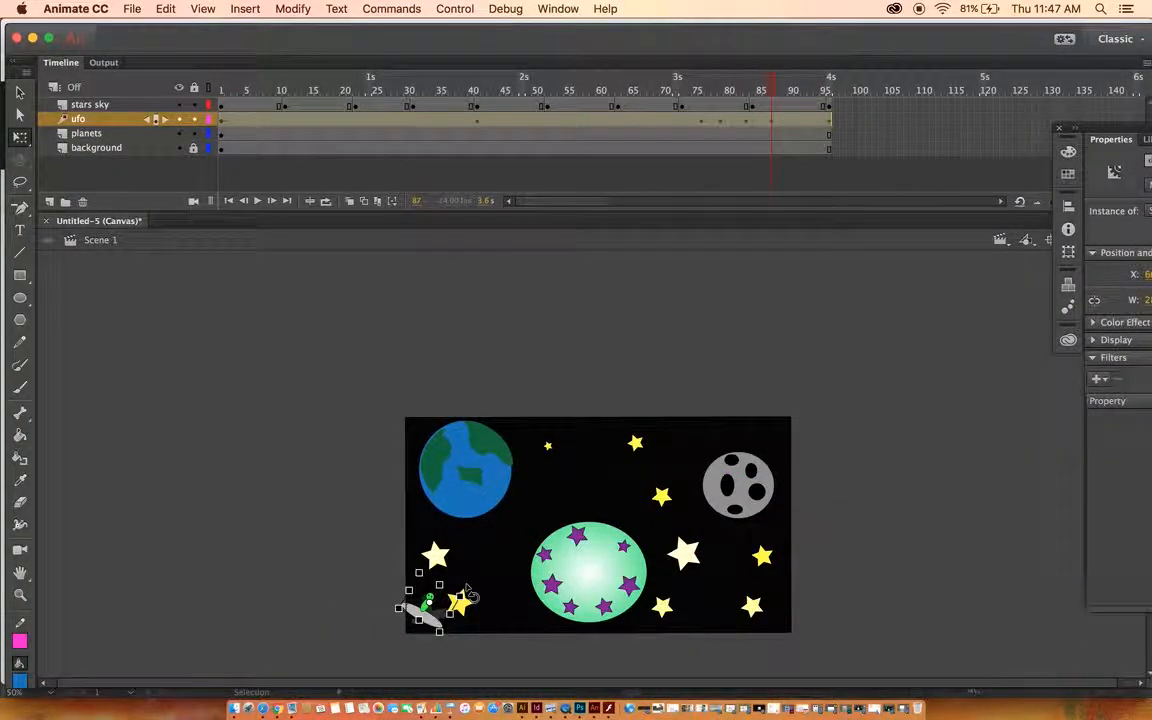
mouse_move(773, 88)
left_mouse_down()
mouse_move(763, 88)
mouse_move(792, 88)
left_mouse_up()
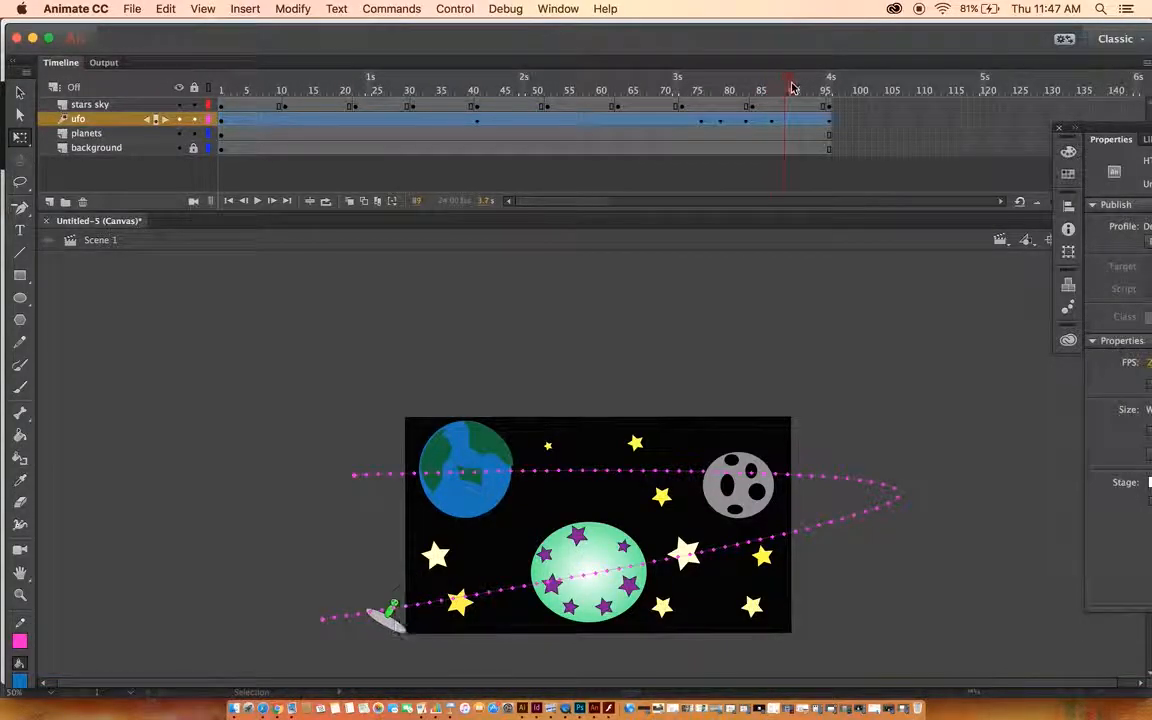
mouse_move(379, 578)
left_mouse_down()
mouse_move(368, 607)
mouse_move(378, 578)
left_mouse_up()
left_click(792, 120)
Check the UFO at frame 96 and play the animation to review its scaling and wobble
left_click_drag(800, 86, 828, 86)
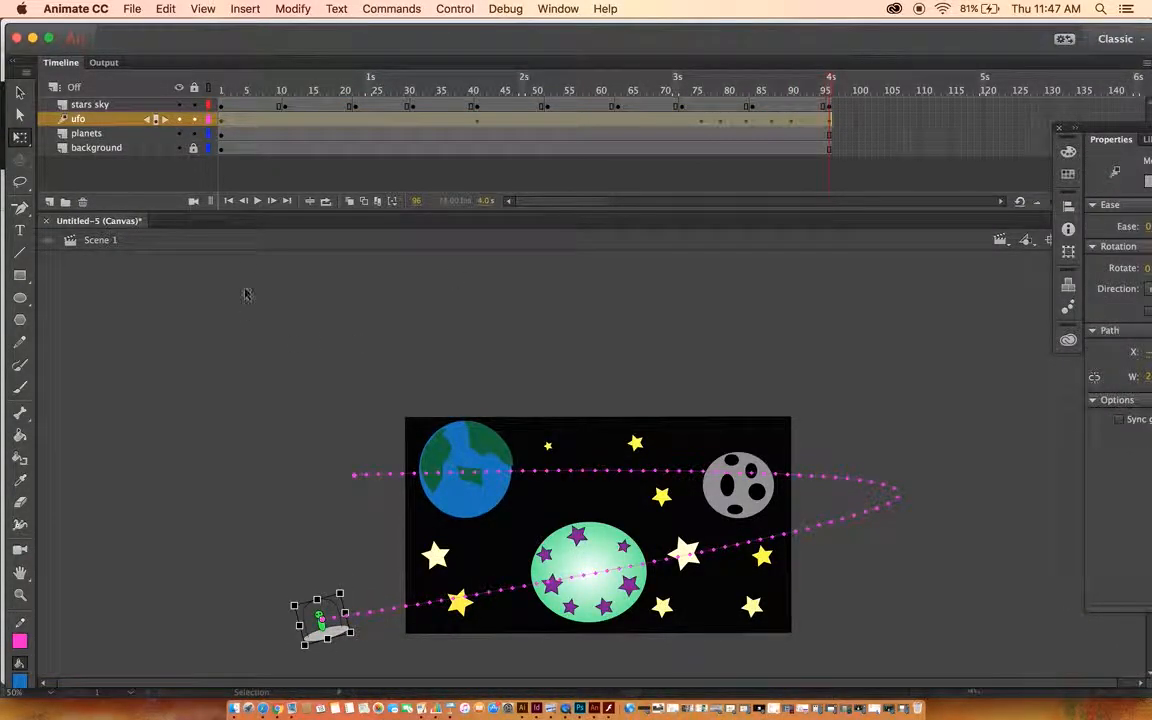
left_click(259, 203)
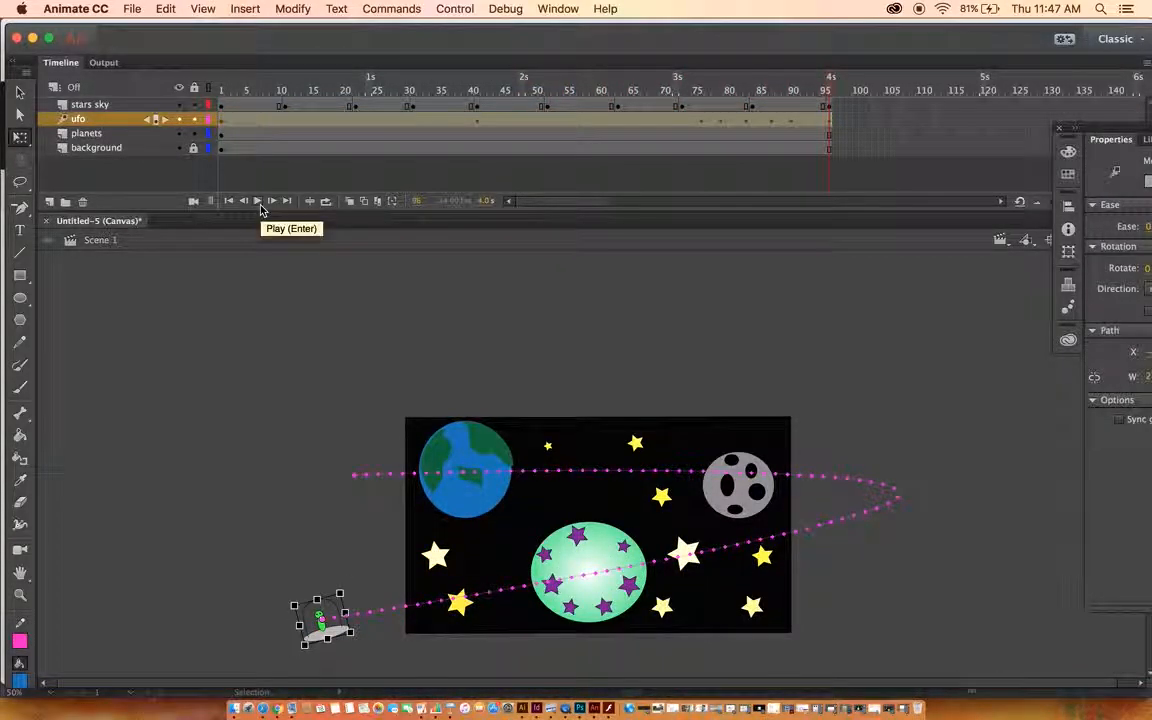
left_click(256, 201)
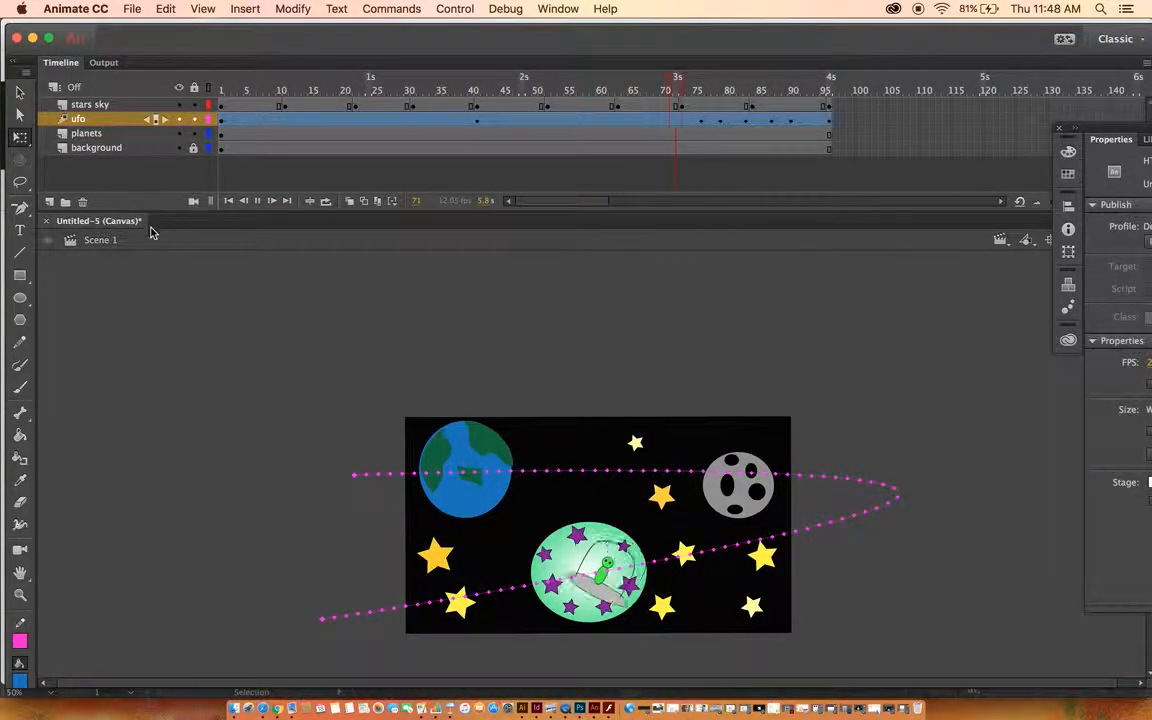
Inspect the UFO at frame 41 and replay the animation to review its flight past the moon and green planet
left_click(476, 120)
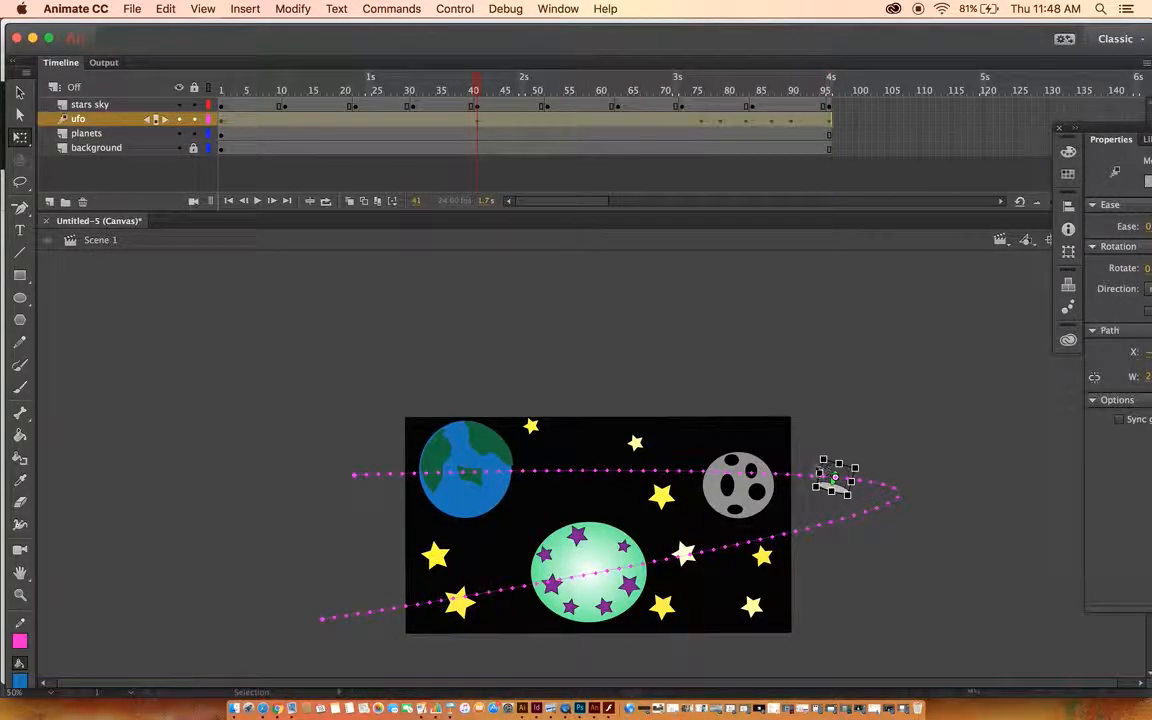
left_click(828, 470)
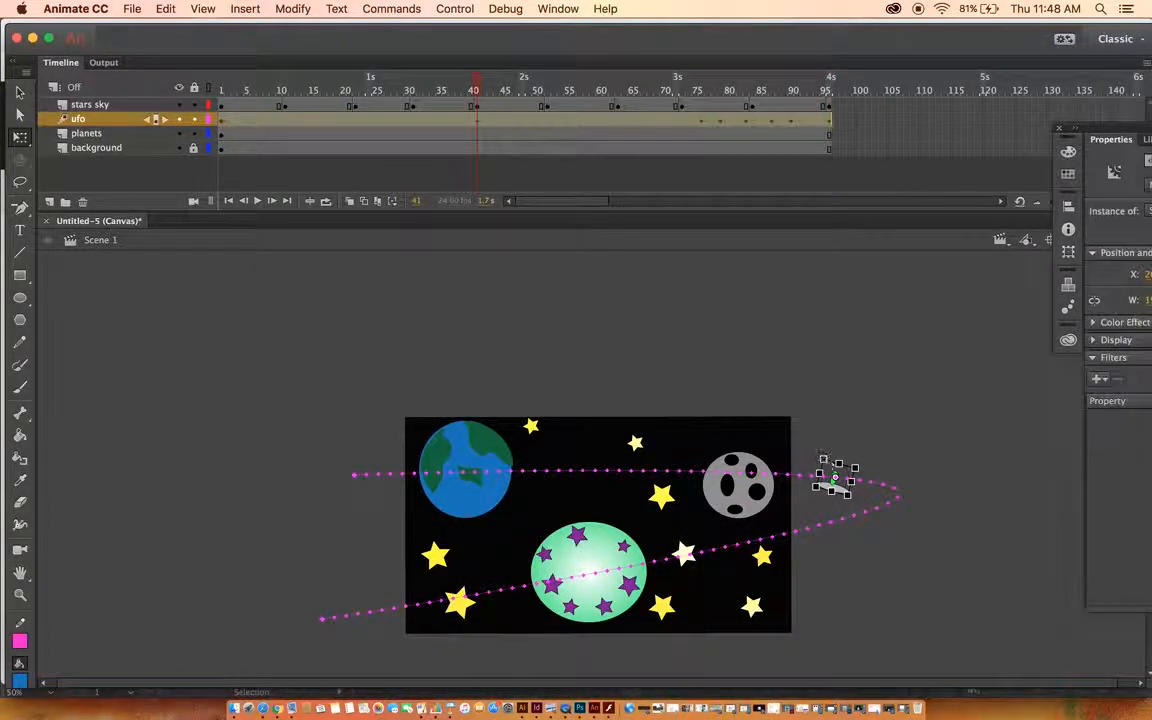
left_click(257, 201)
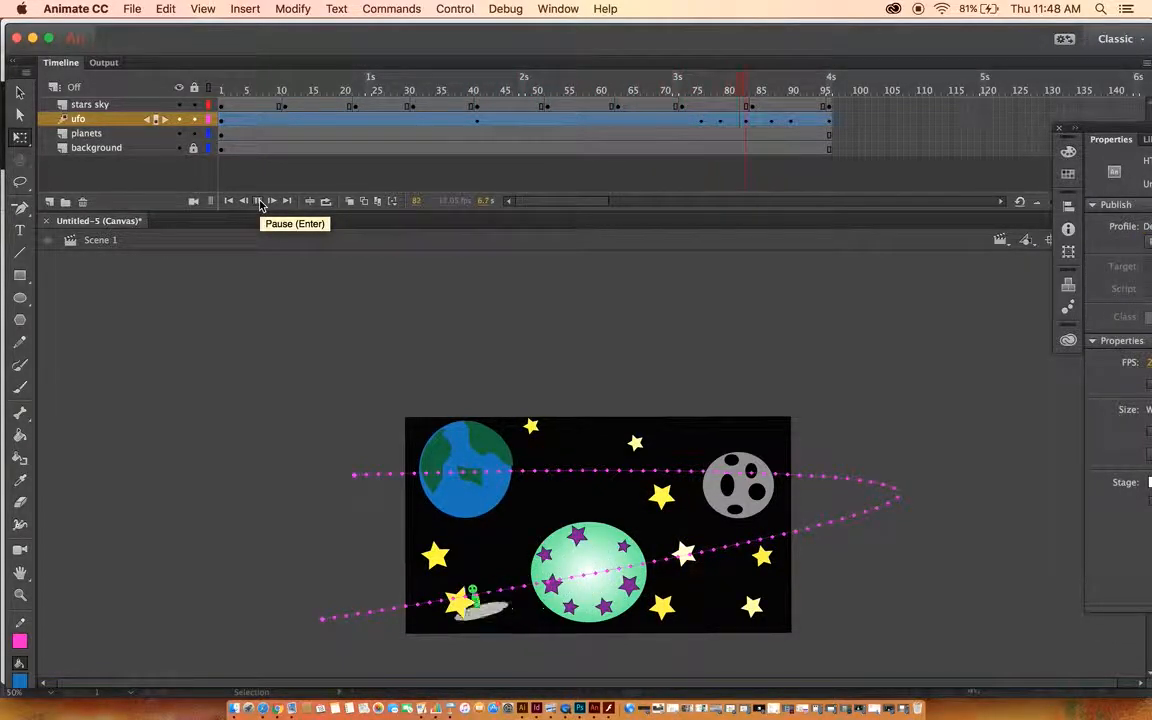
left_click(260, 203)
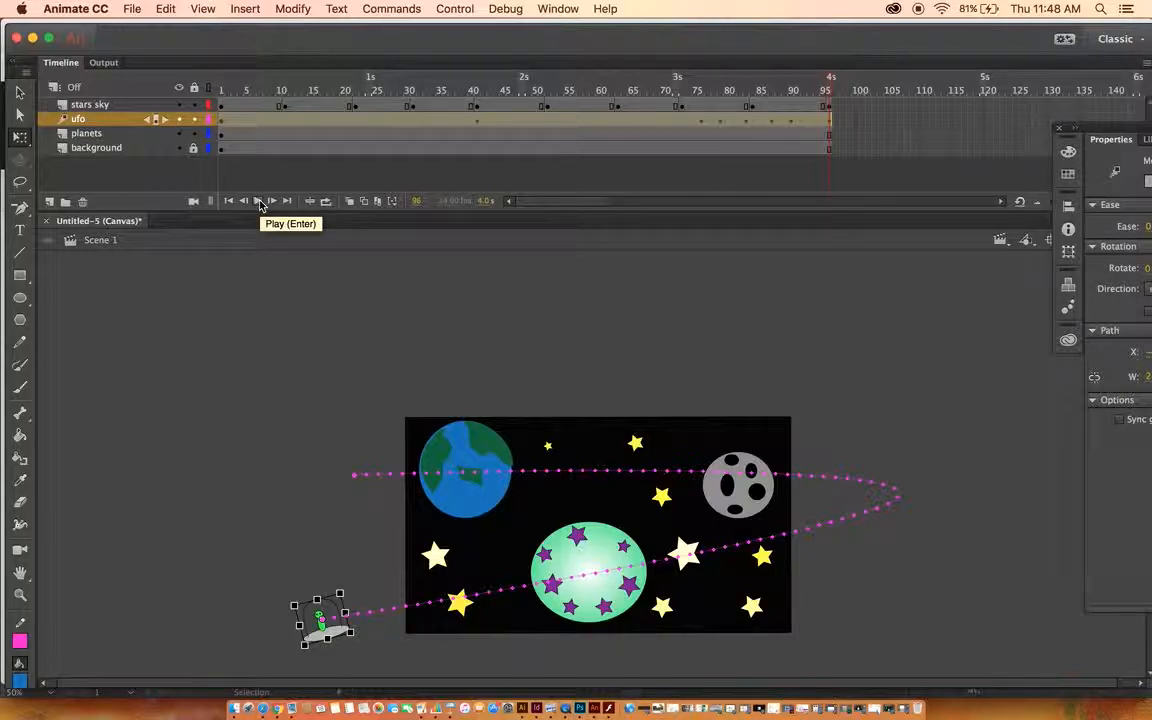
left_click(259, 202)
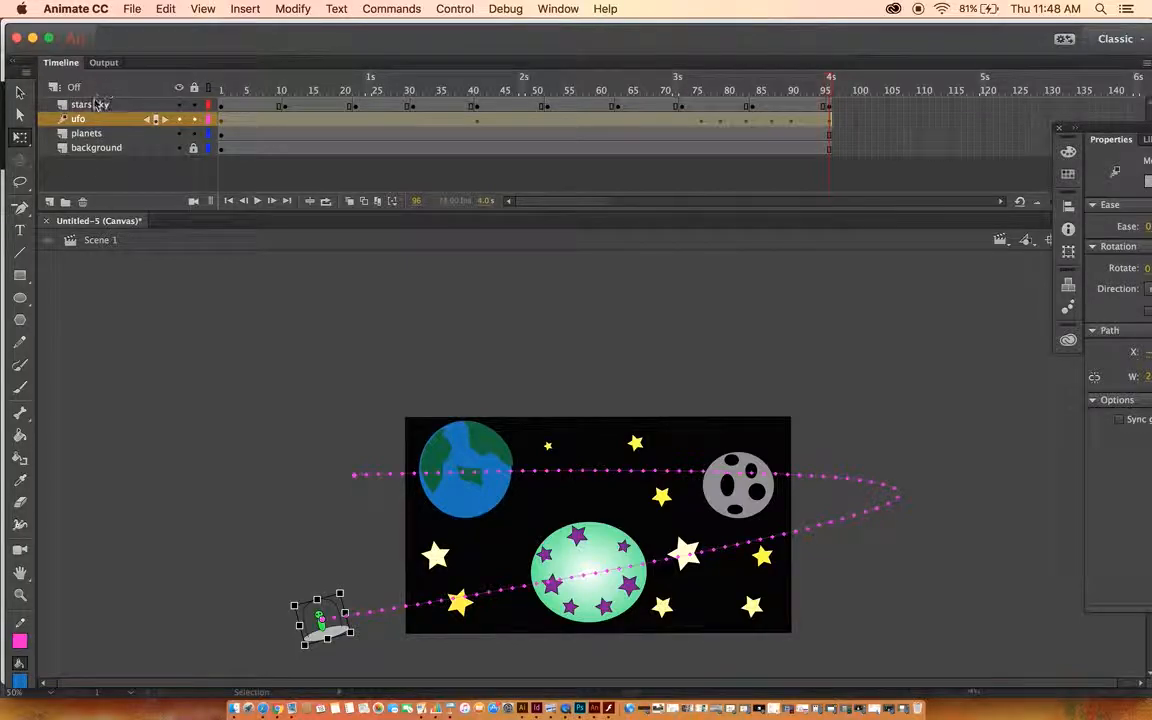
Add a new layer directly above the planets layer
left_click(87, 133)
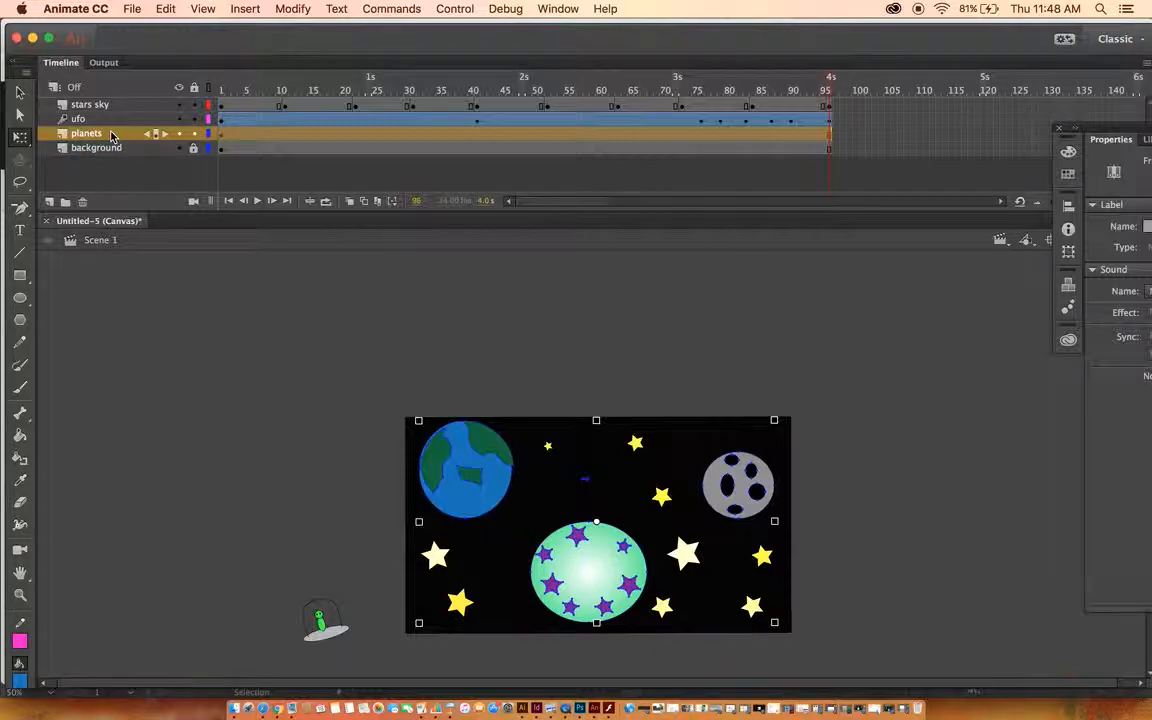
left_click(49, 201)
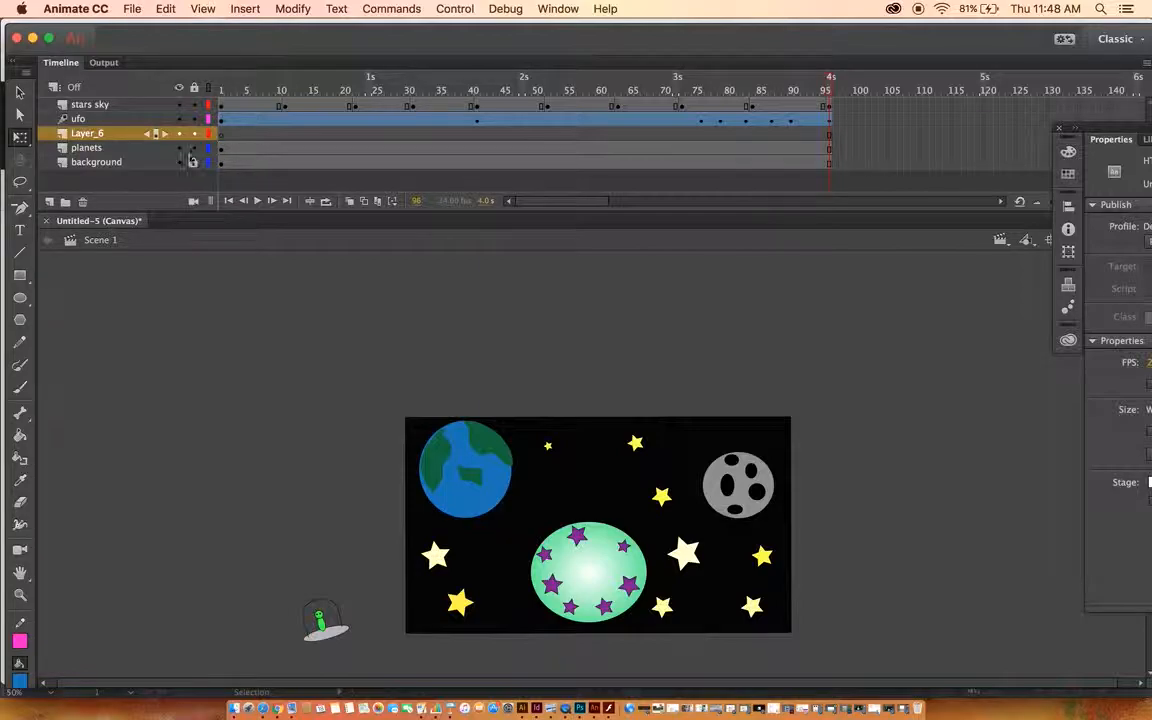
Try to cut the Earth and the moon from the planets layer at frame 2, and undo the removal
left_click(162, 149)
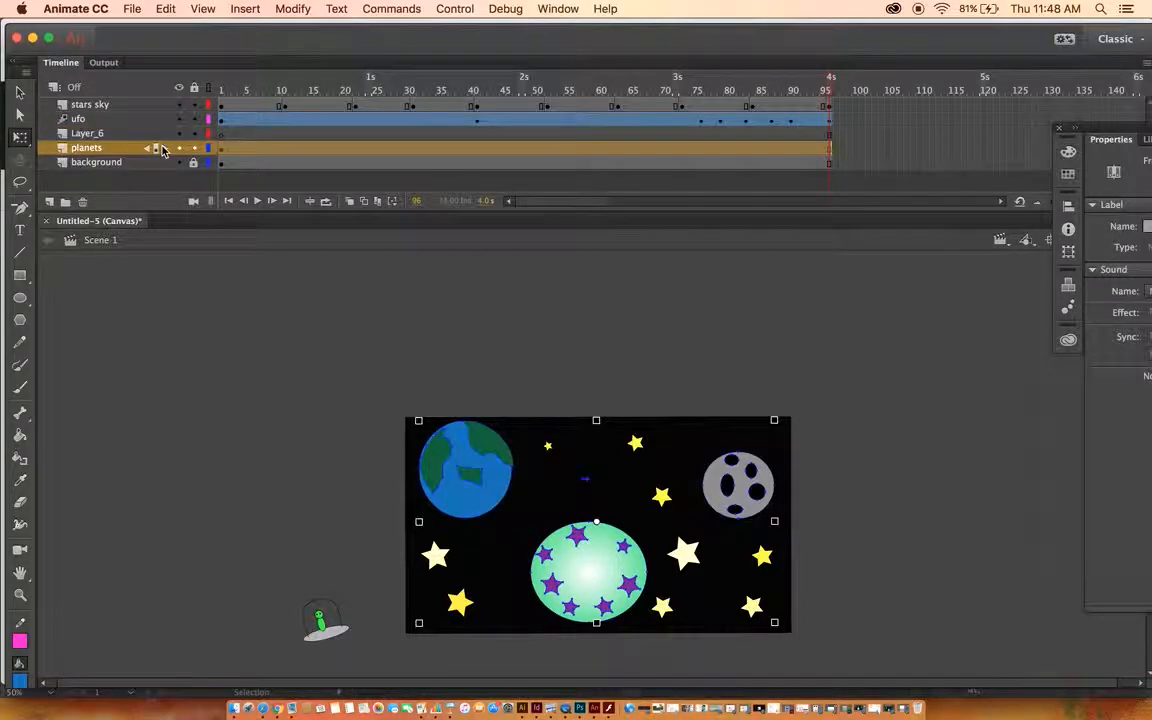
left_click(228, 151)
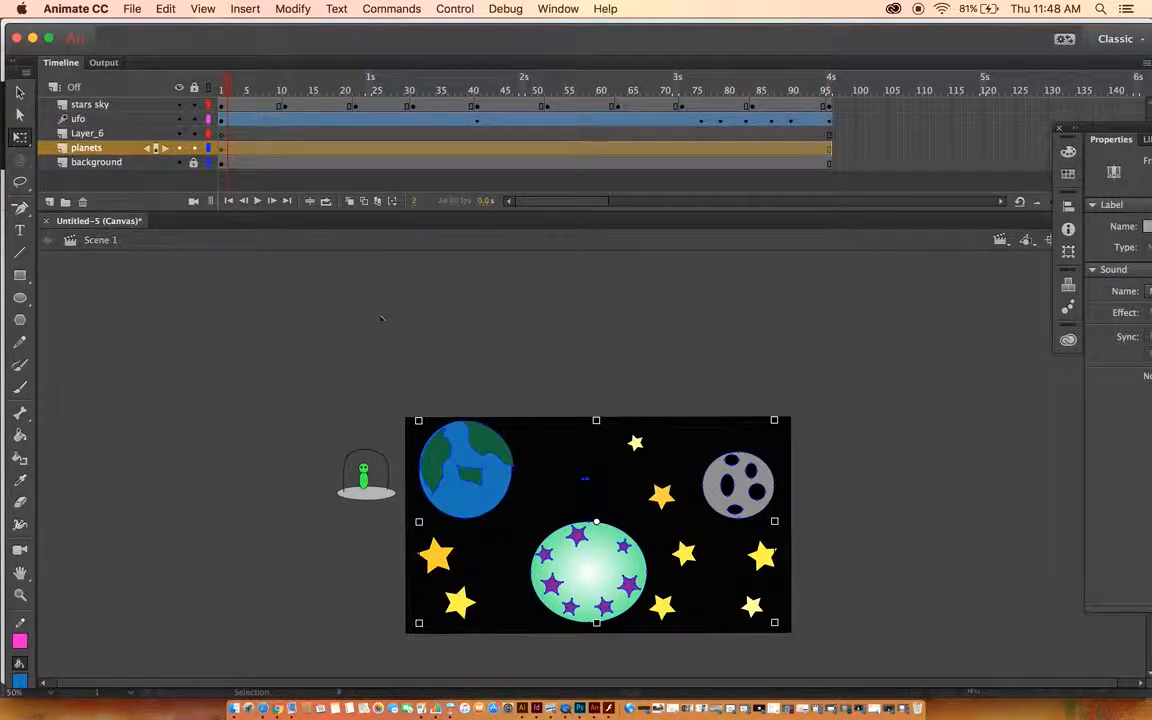
left_click(331, 316)
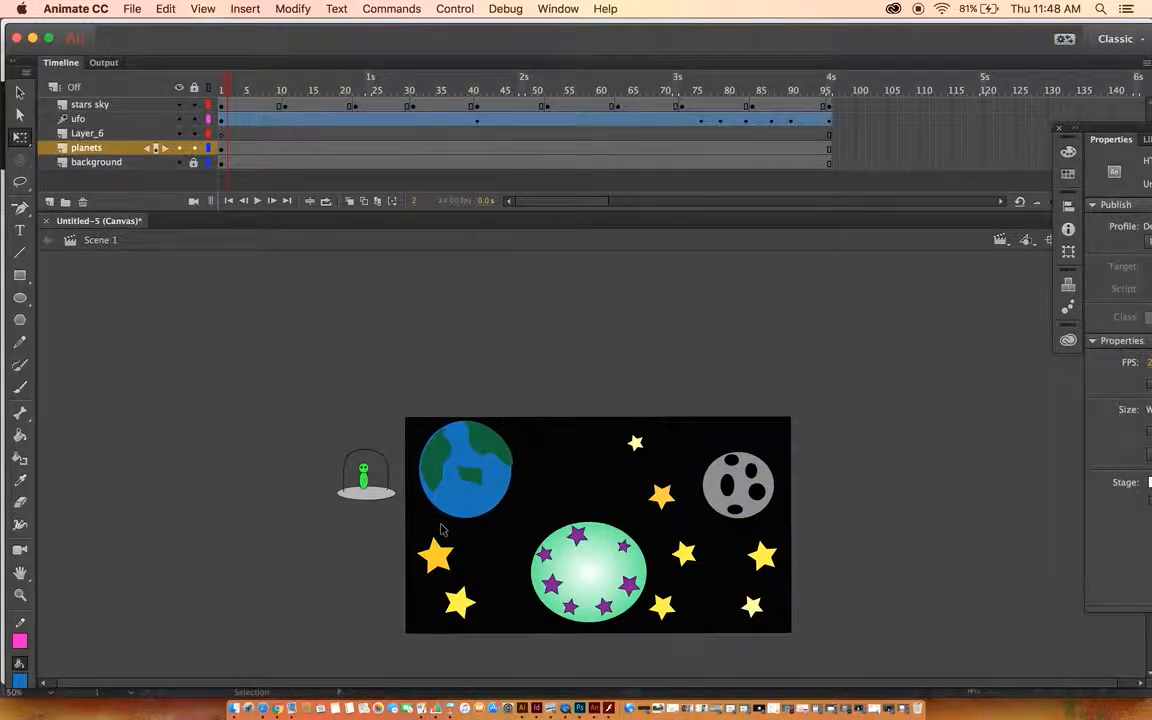
left_click(442, 455)
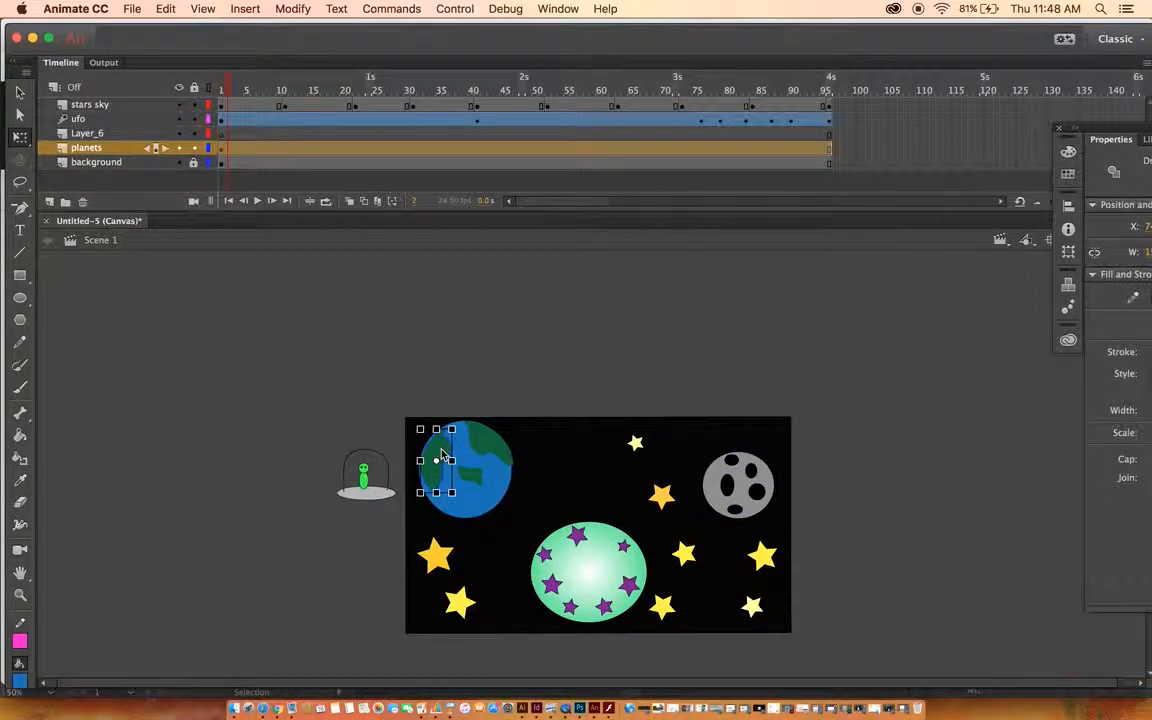
left_click_drag(452, 461, 483, 461)
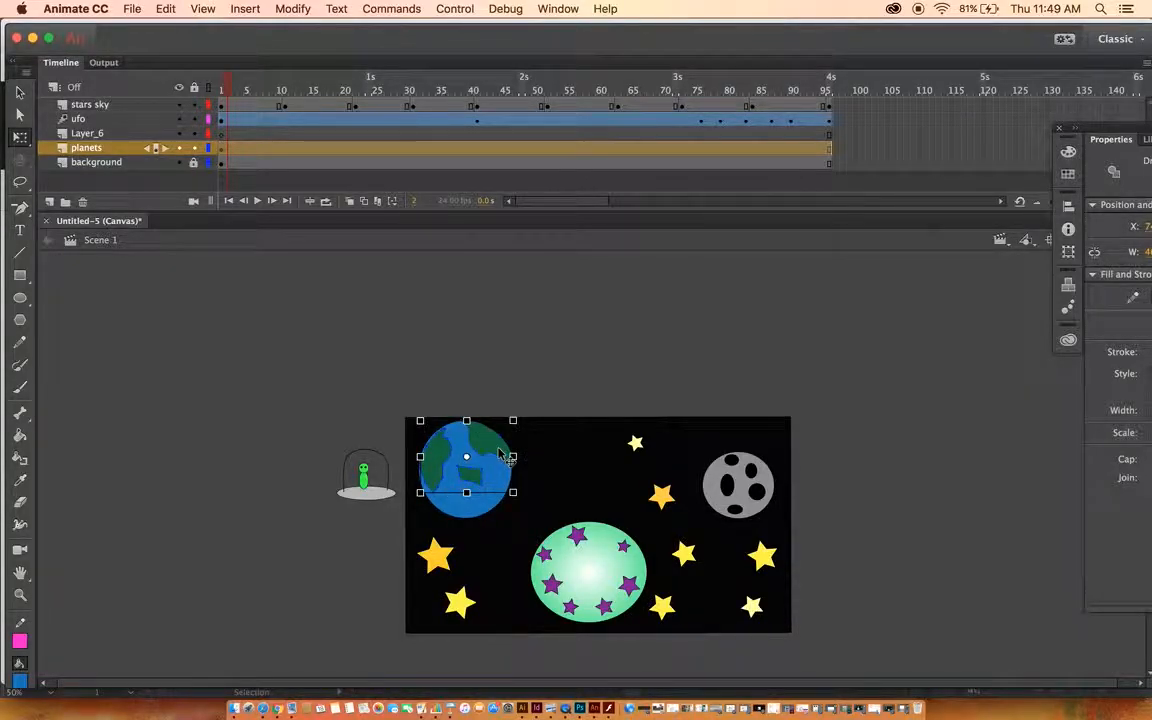
left_click(476, 509)
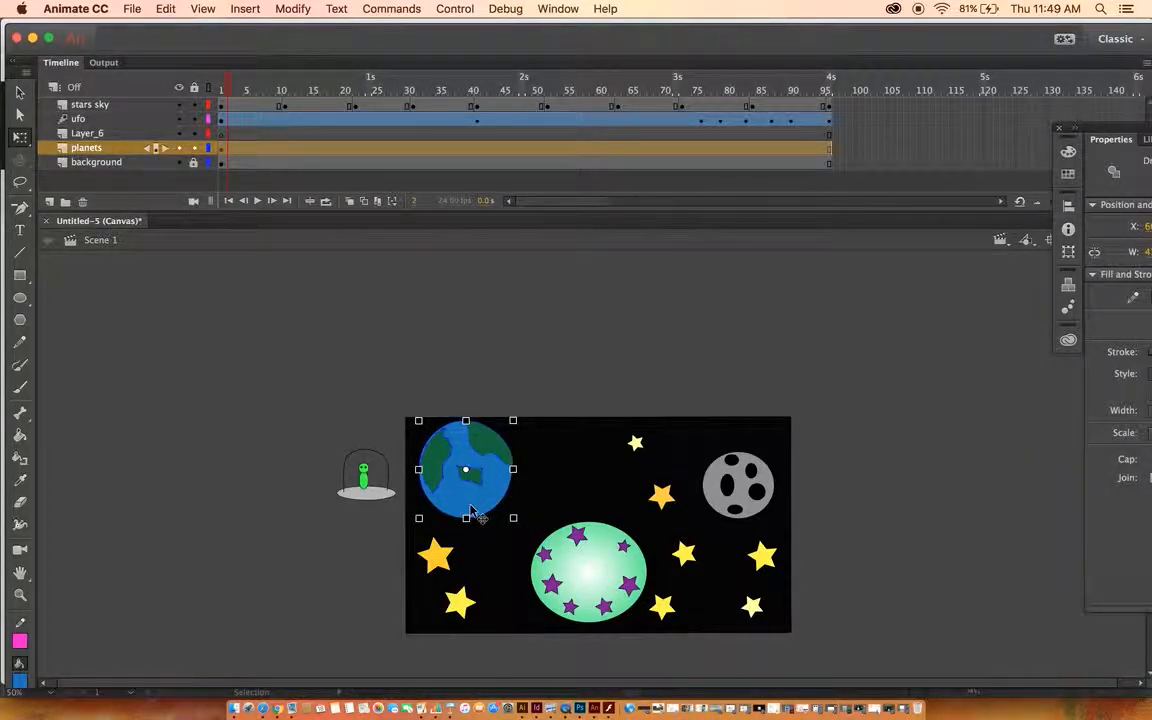
left_click(733, 492, "shift")
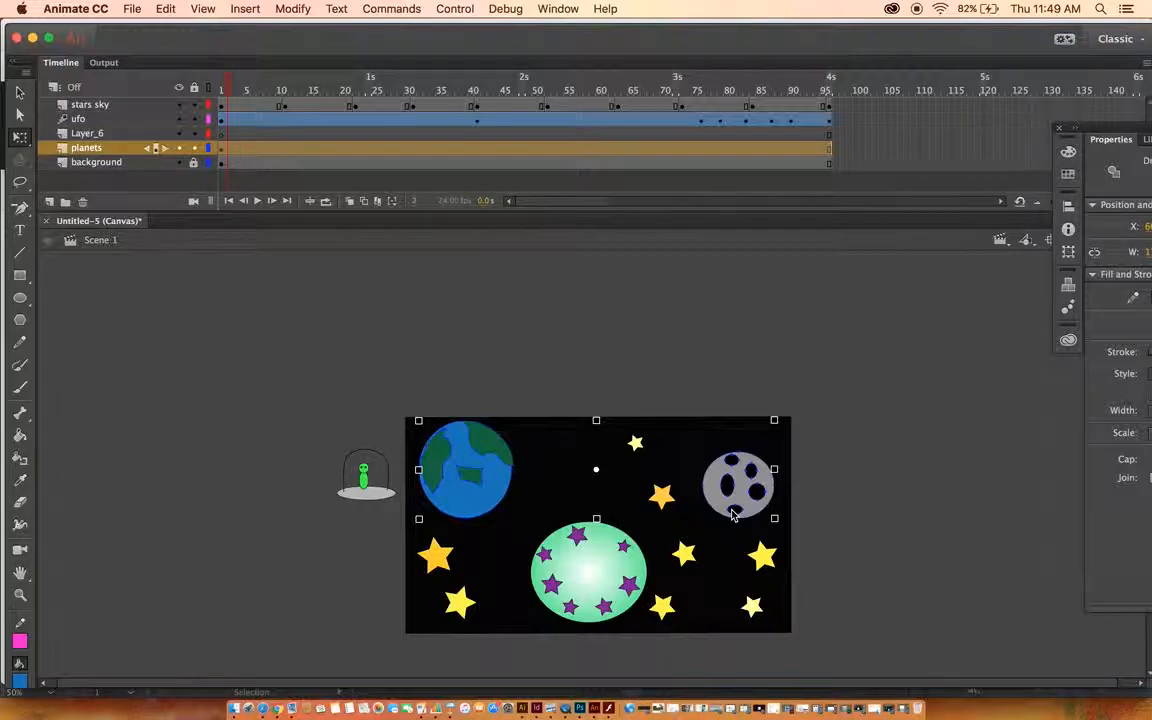
key("Delete")
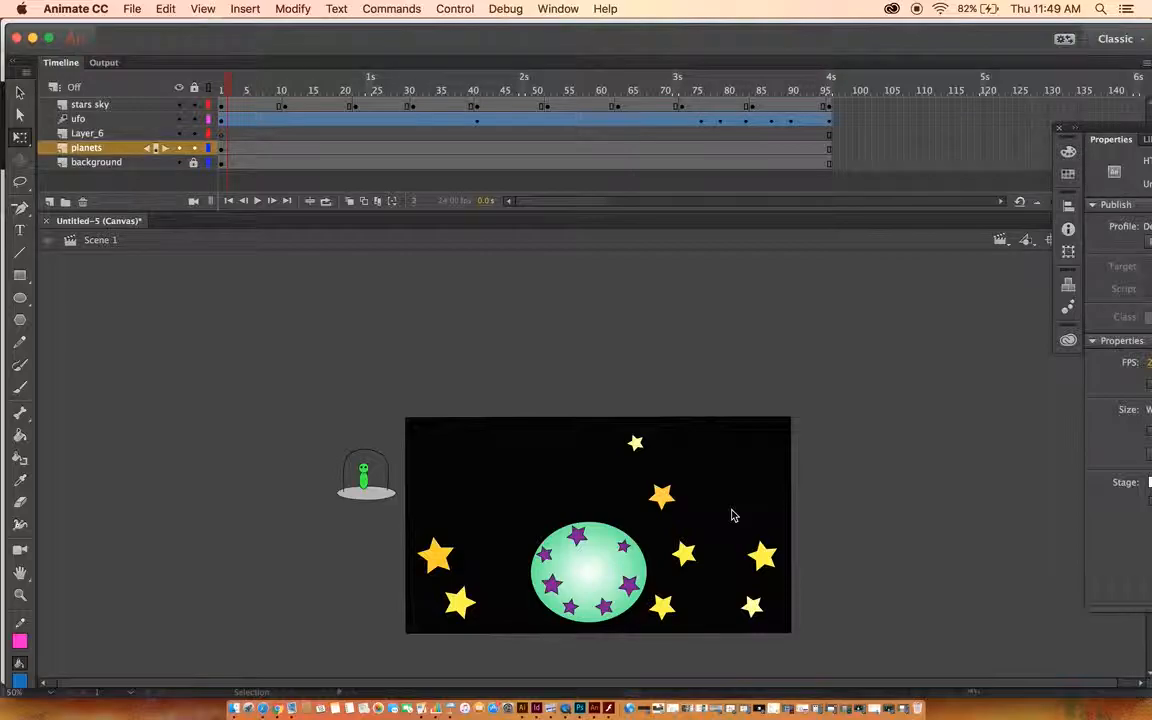
key("super+z")
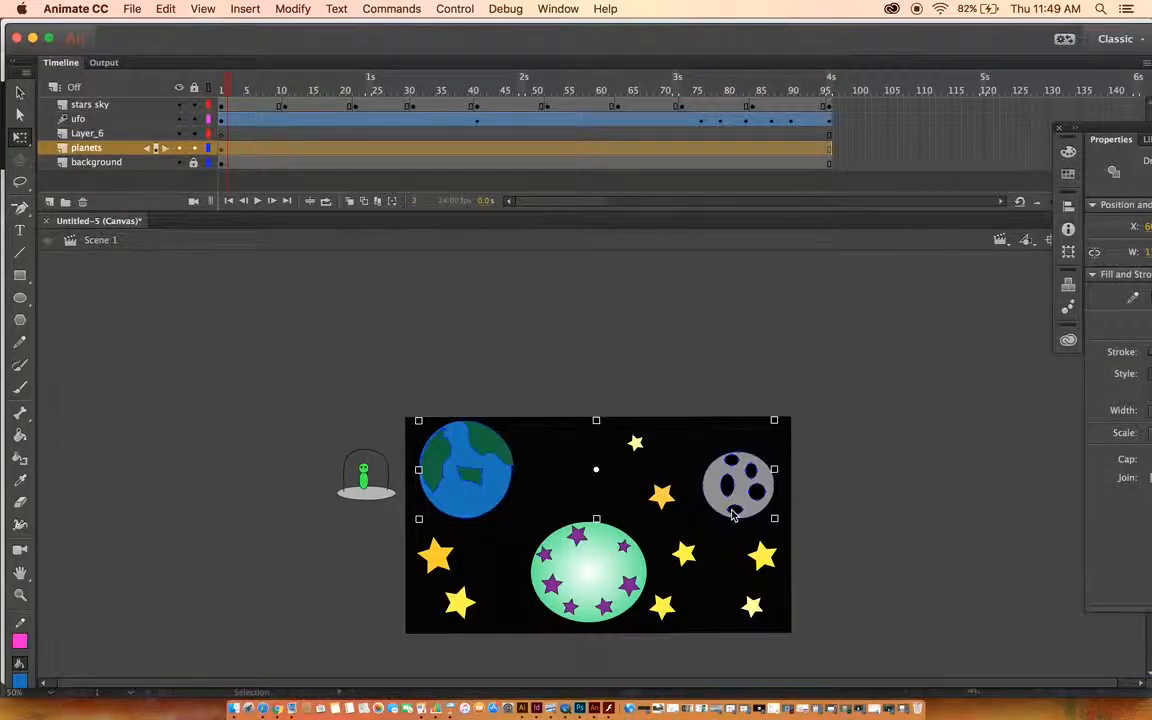
Move the Earth and the moon from frame 1 of the planets layer to Layer_6 by cutting and pasting them in place
left_click_drag(223, 94, 232, 92)
left_click(222, 88)
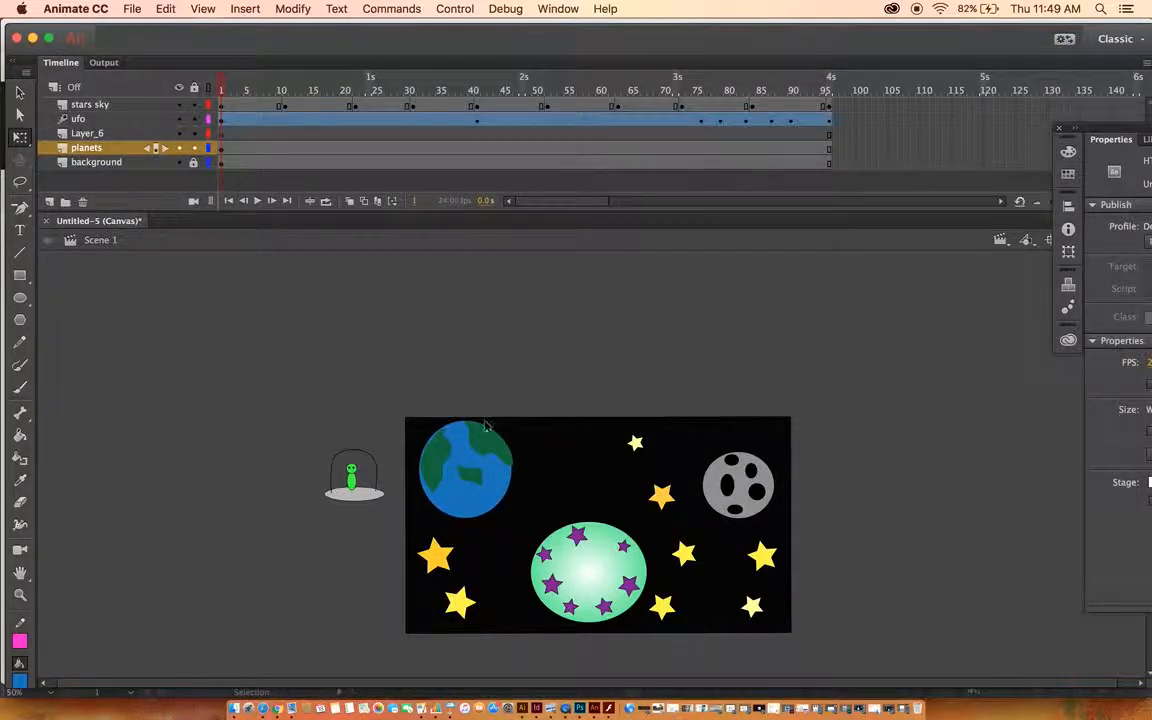
left_click(437, 455)
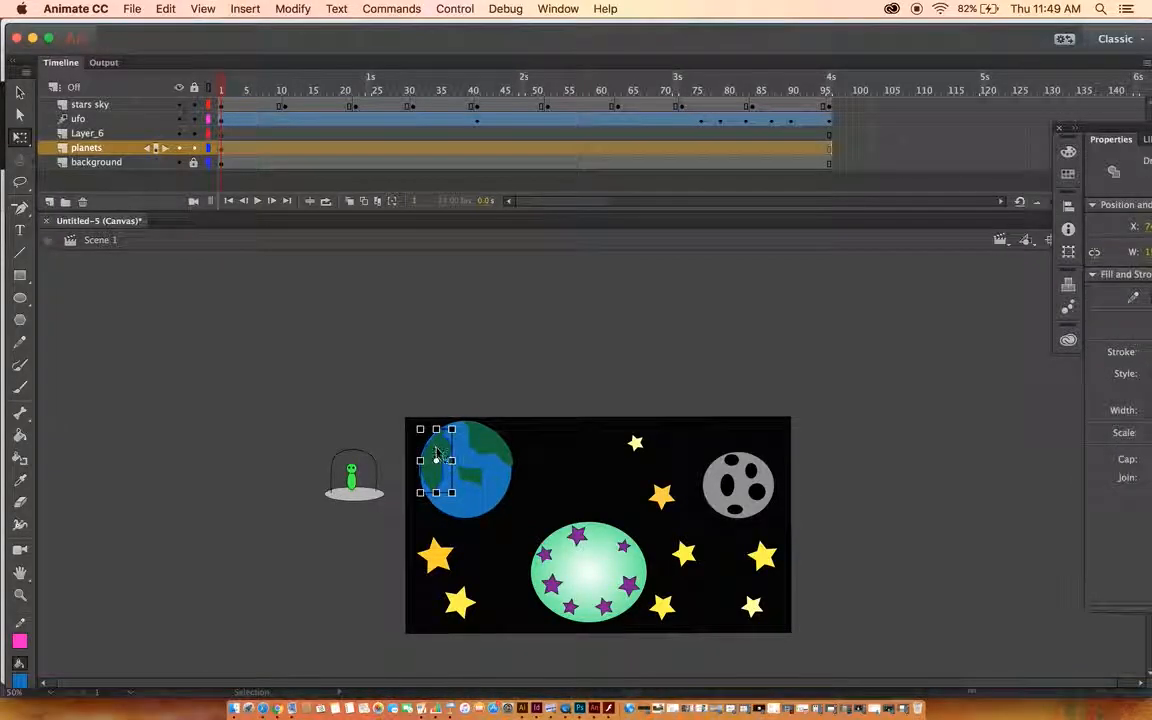
left_click(462, 468)
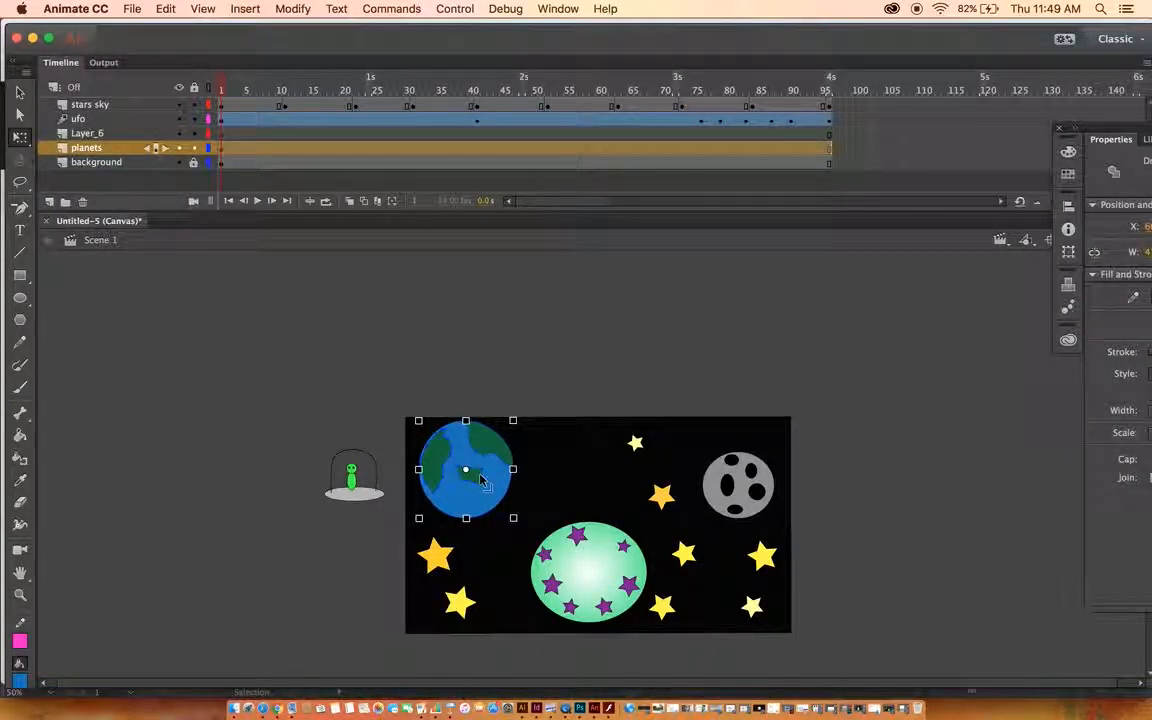
left_click(716, 483, "shift")
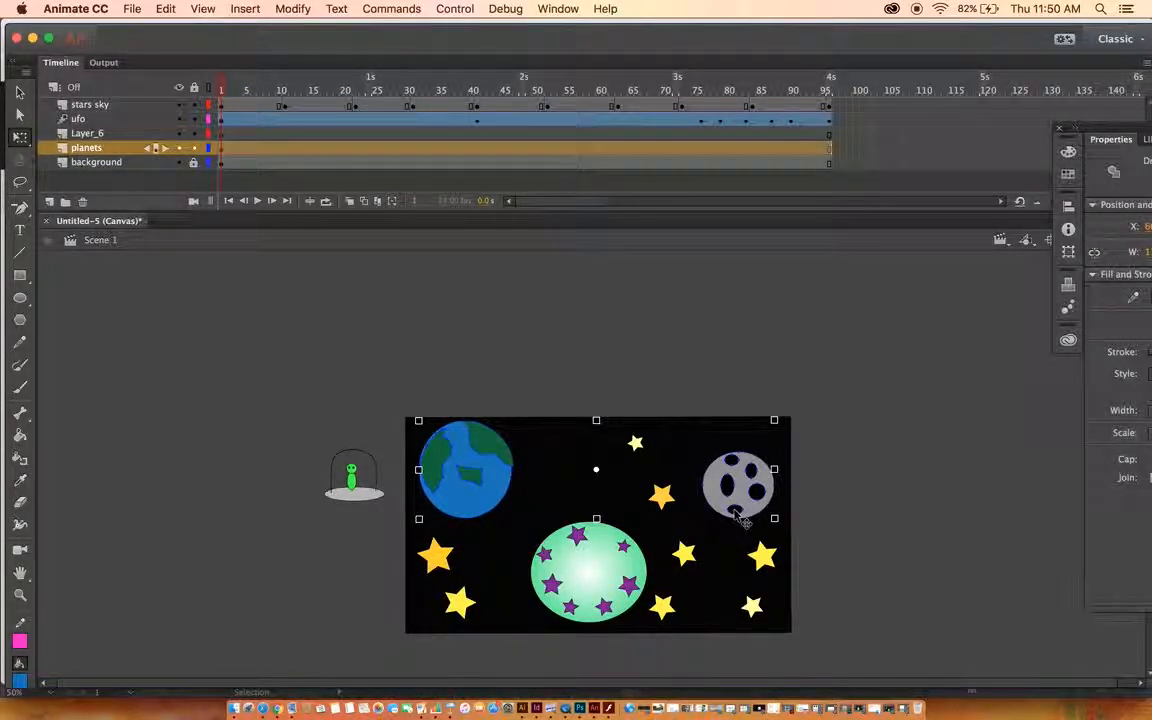
key("Delete")
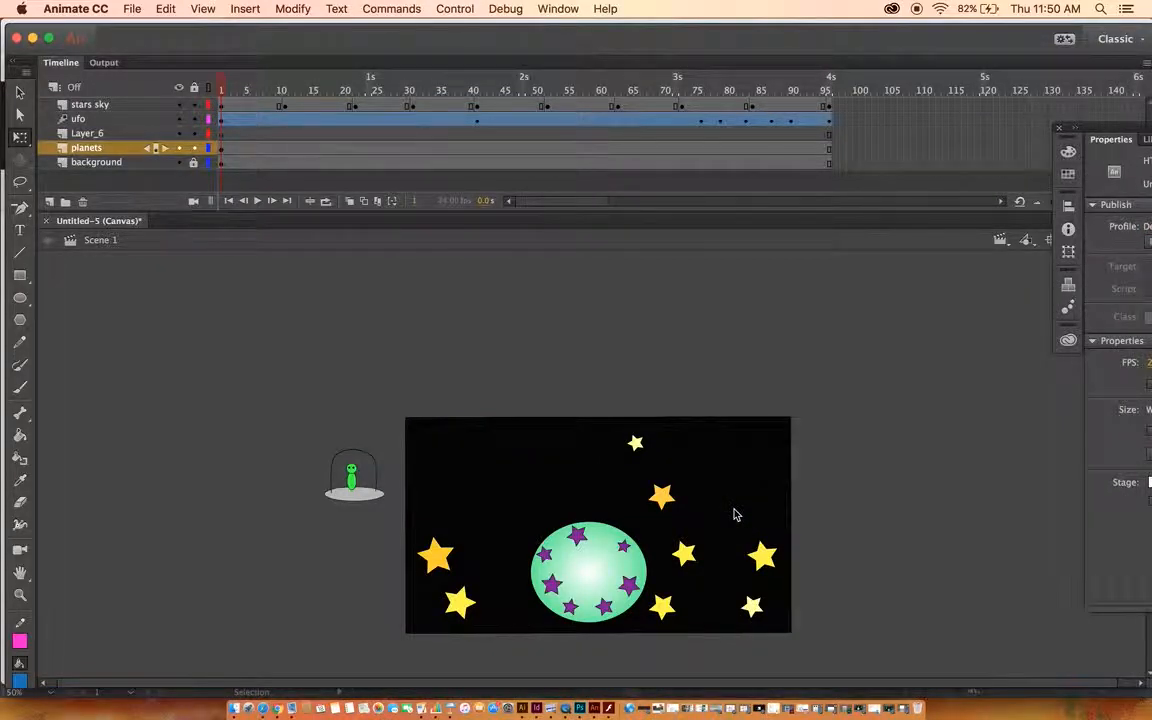
left_click(145, 134)
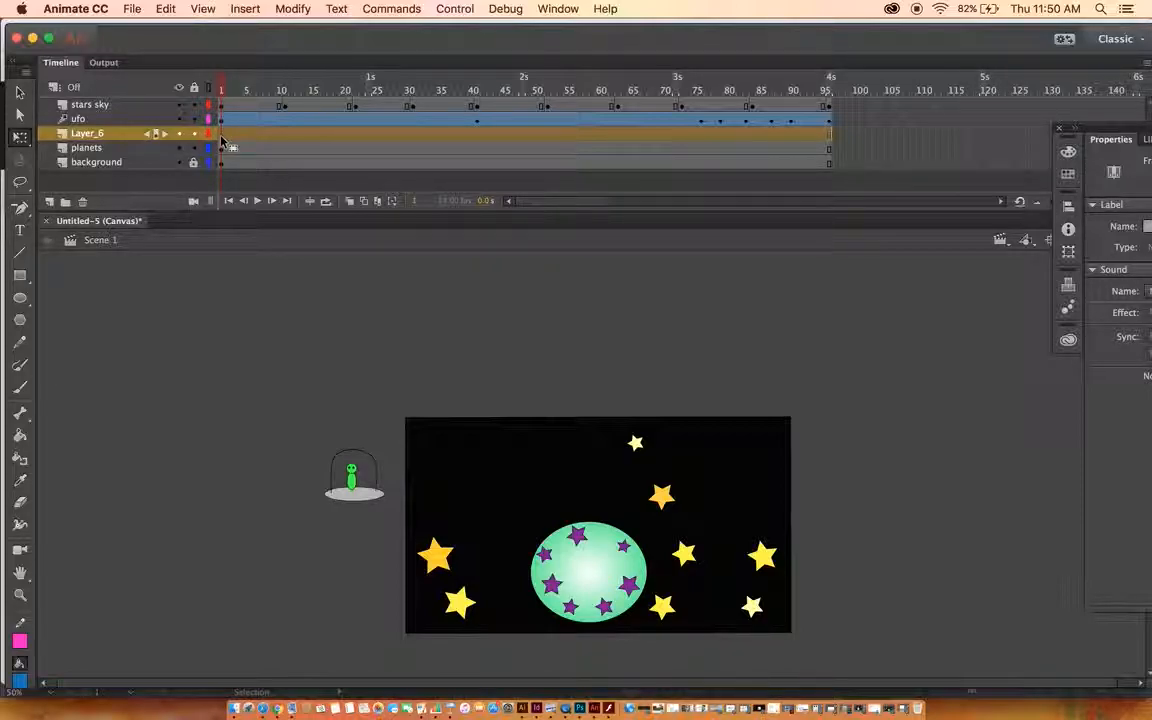
key("super+shift+v")
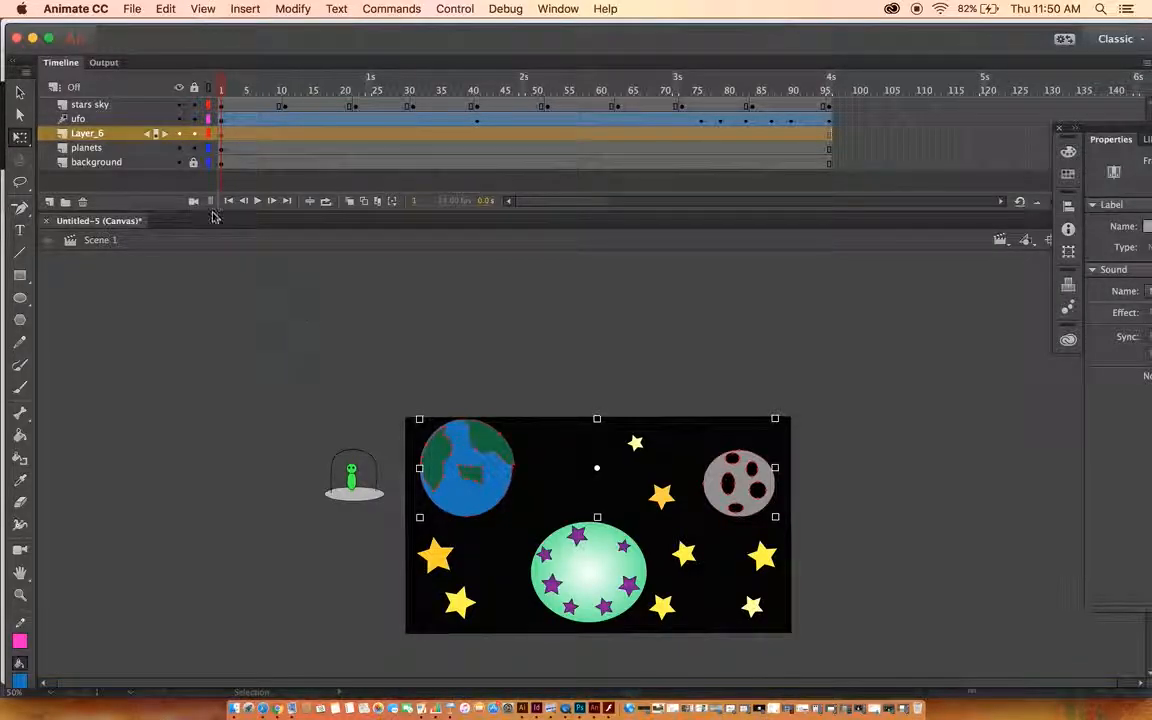
Rename Layer_6 as earth and the planets layer as planet stars
double_click(98, 134)
type("earth")
left_click(140, 268)
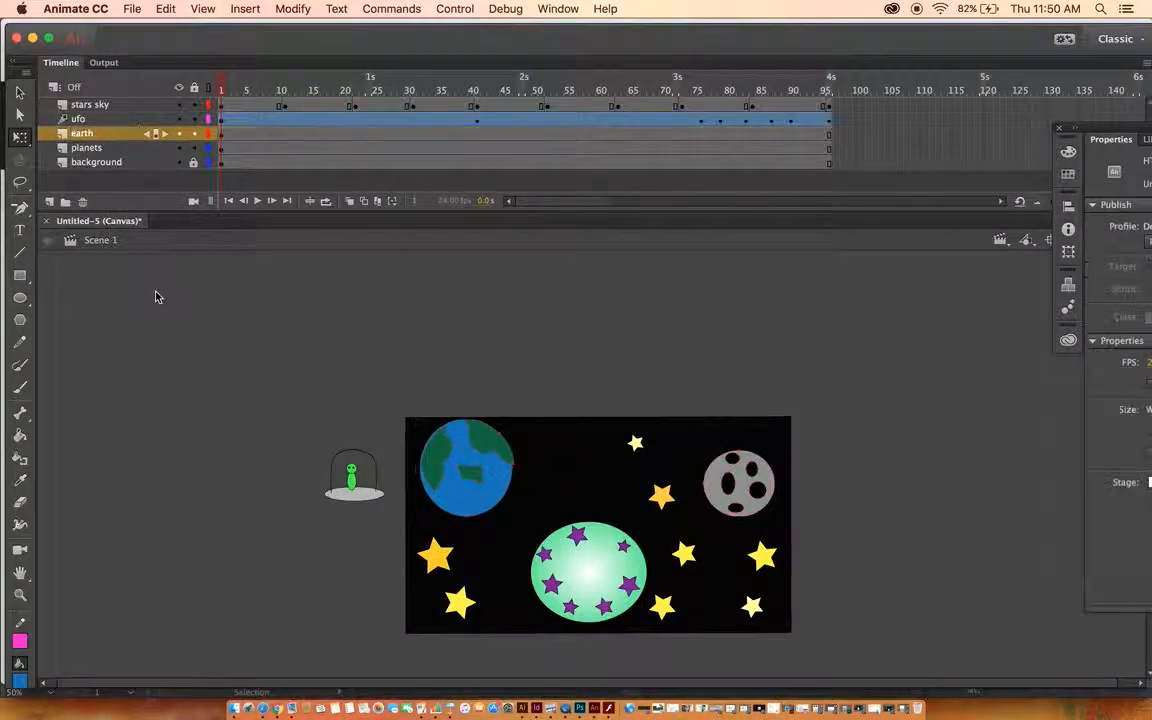
left_click(104, 147)
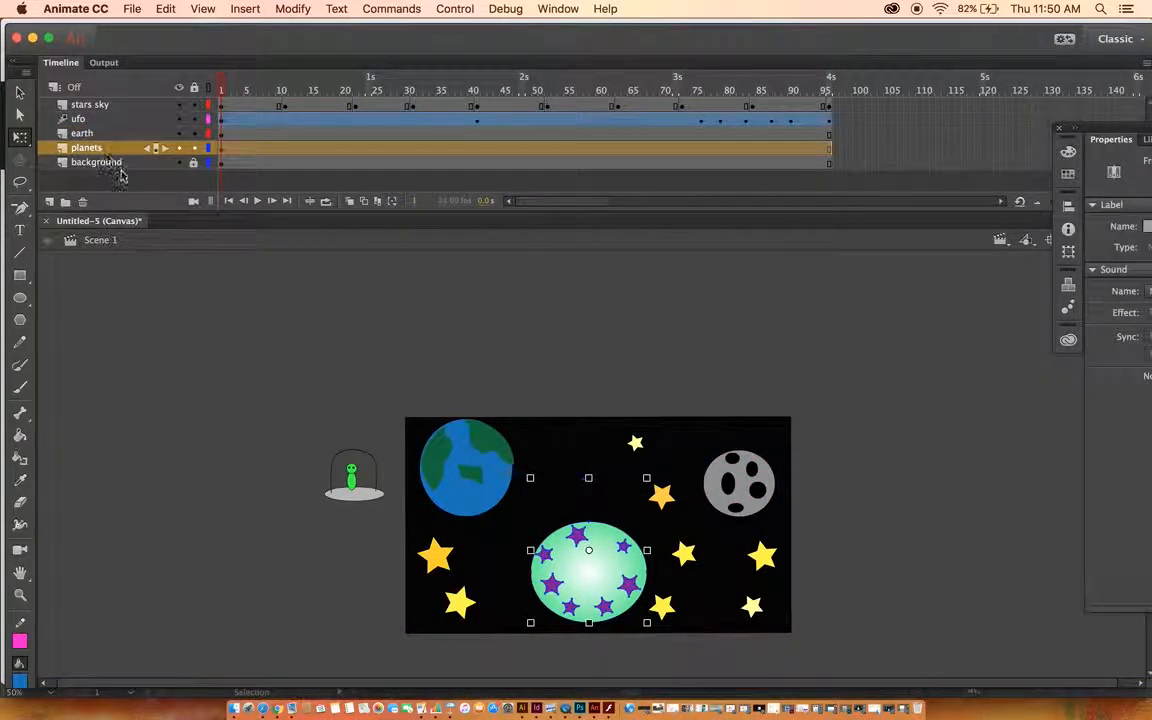
double_click(108, 151)
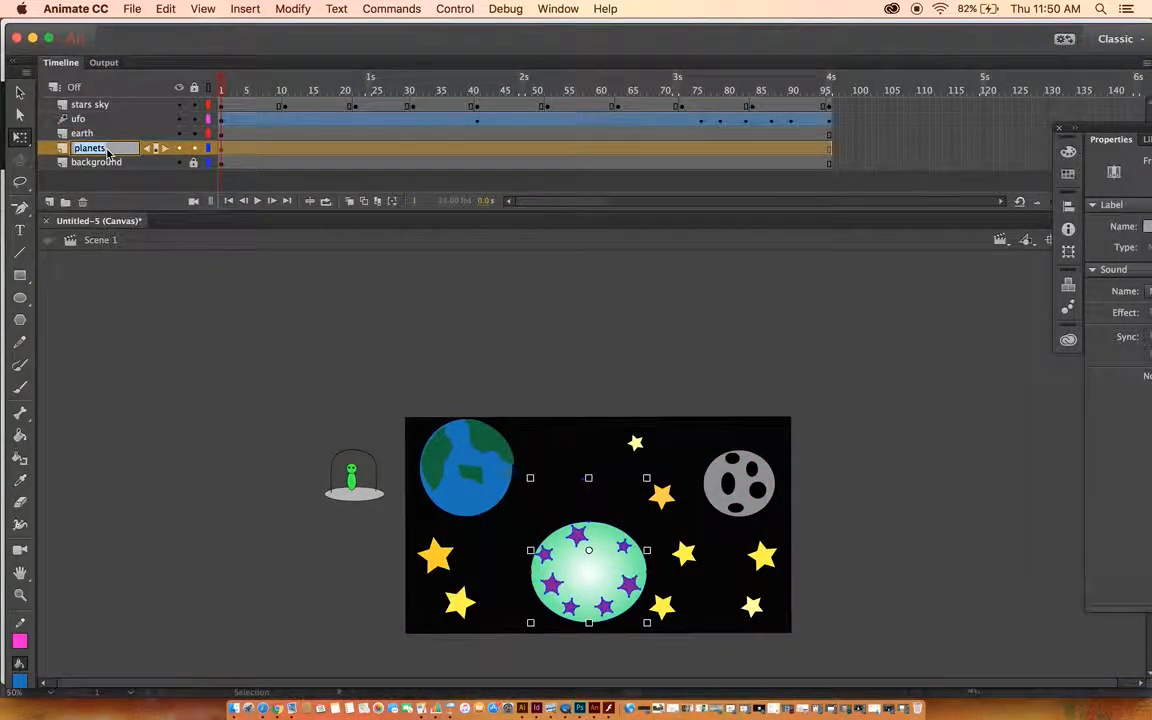
left_click(108, 149)
type("tars")
key("Return")
left_click(162, 373)
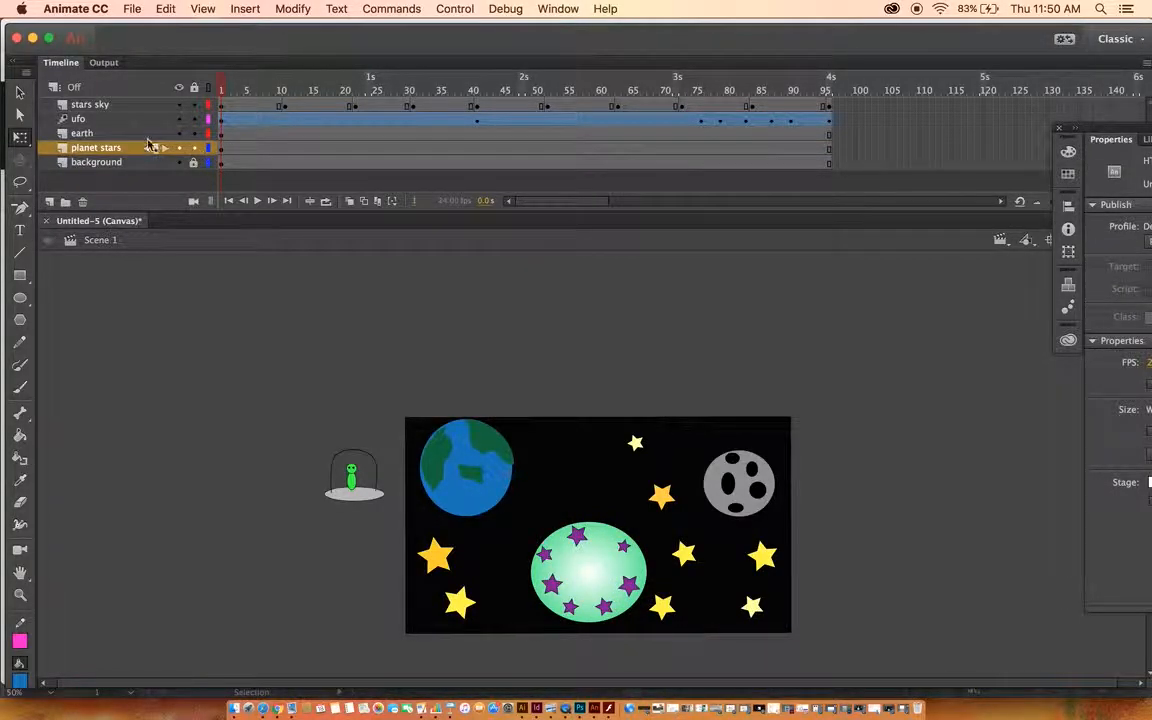
Move the earth layer above the ufo layer and play the animation to check how the UFO passes behind the planets
left_click(130, 134)
left_click(257, 201)
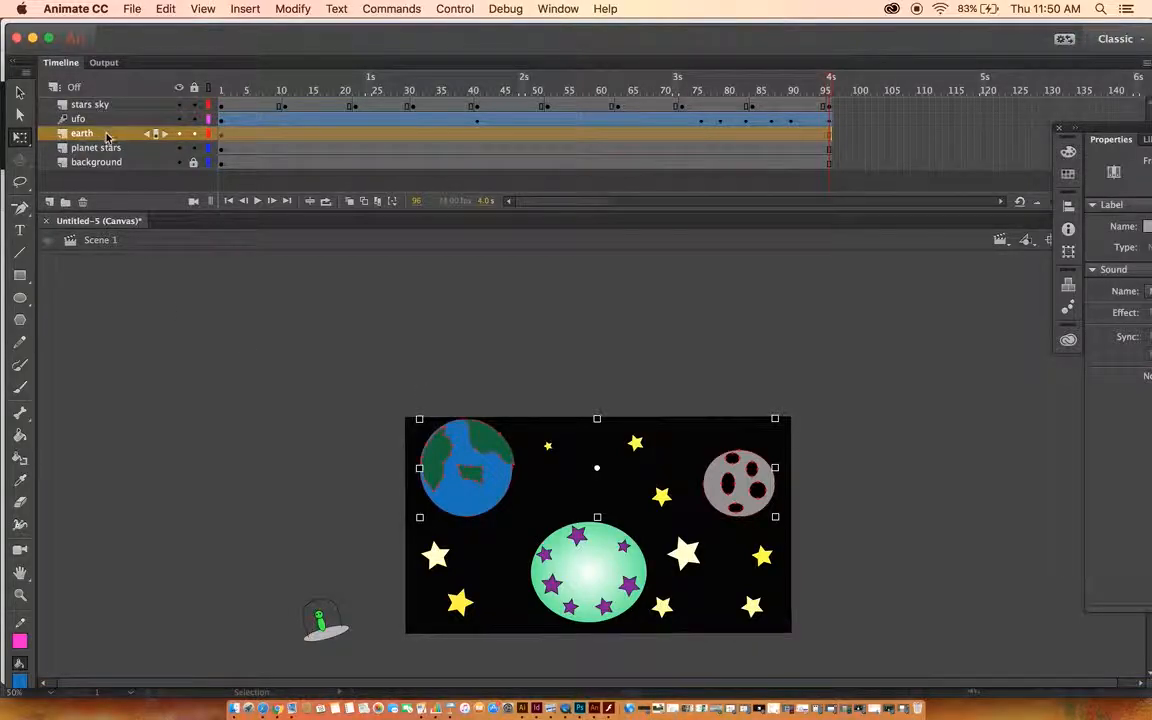
left_click_drag(112, 139, 113, 118)
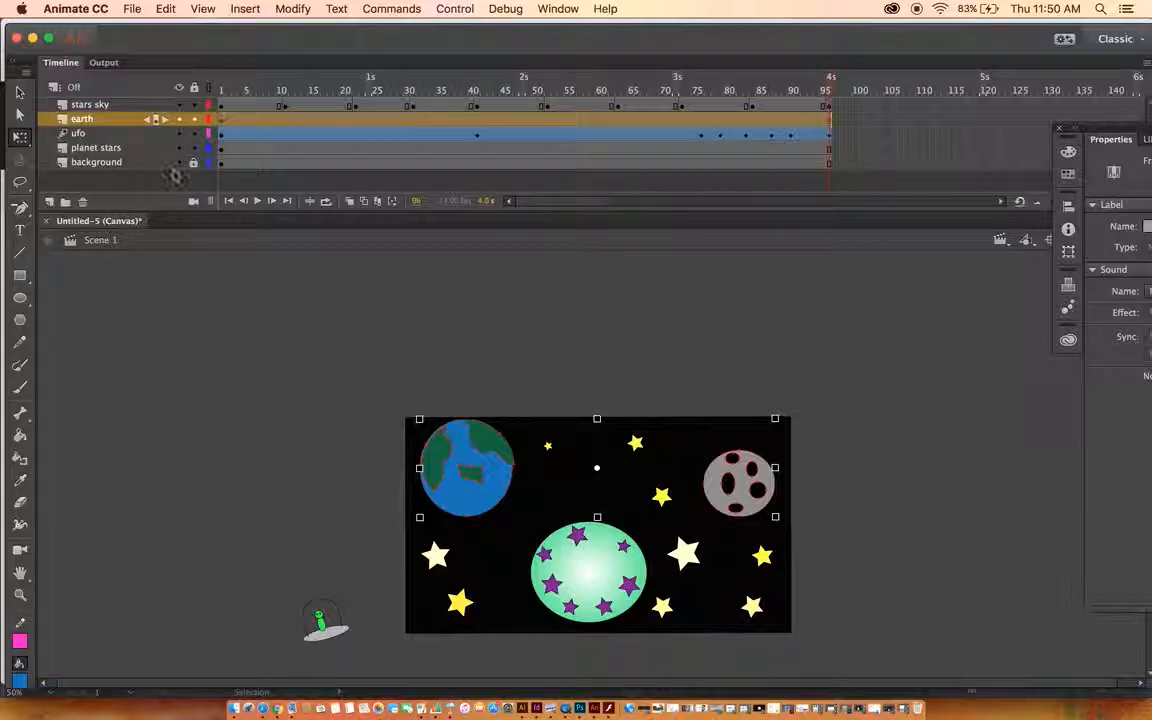
left_click(260, 202)
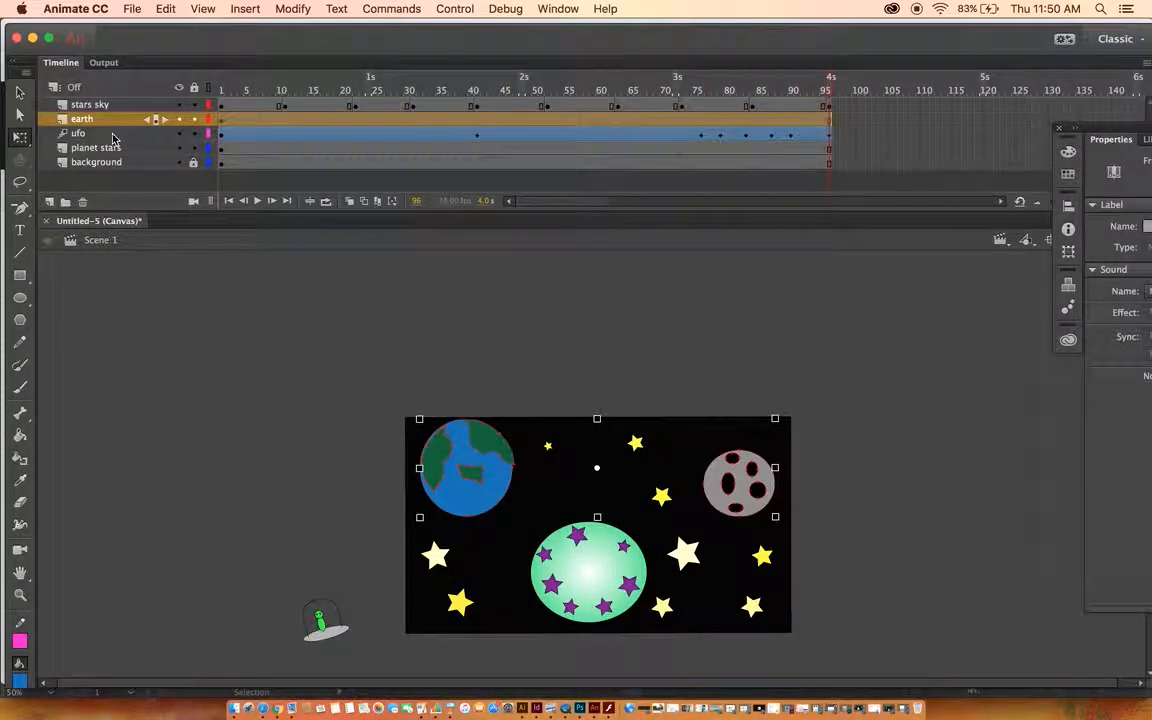
Replay the animation, turn on looping for the full four-second range and play it in a loop
left_click(257, 201)
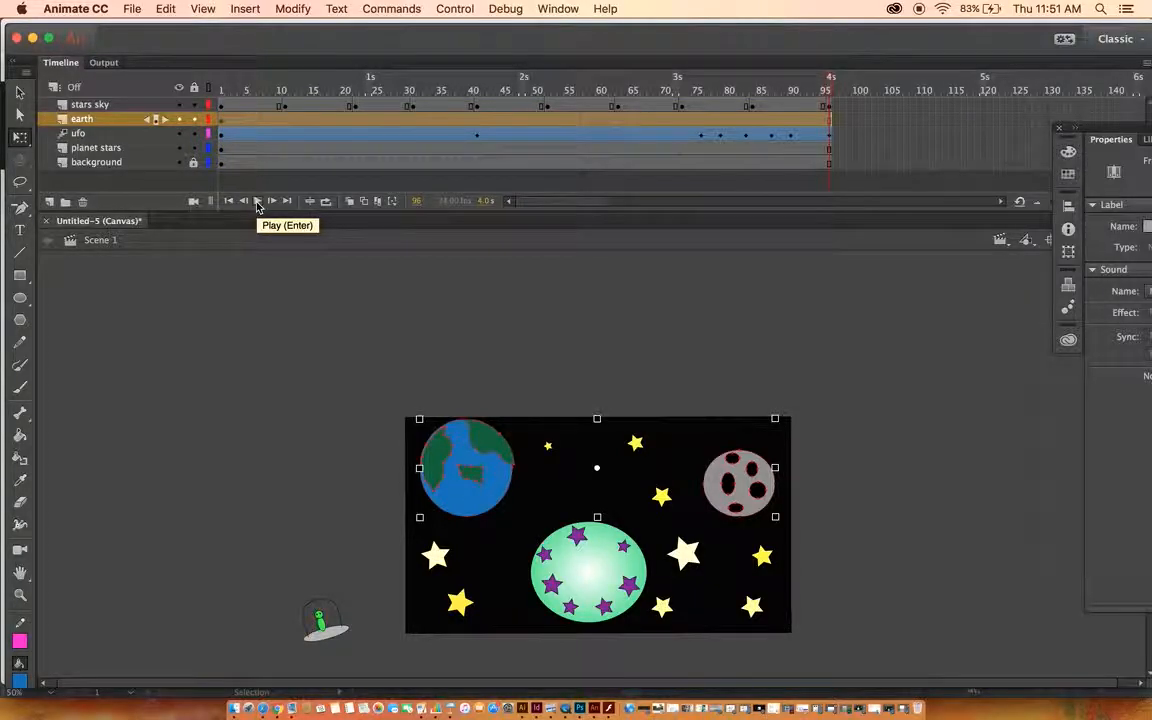
left_click(257, 203)
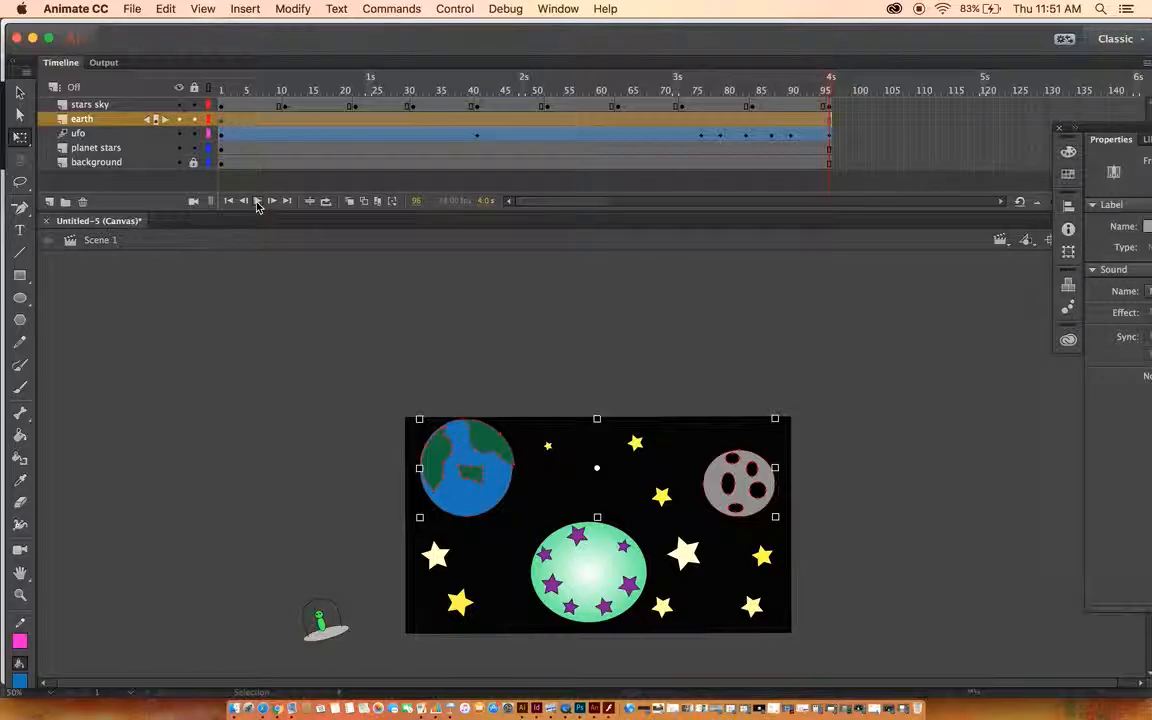
left_click(326, 203)
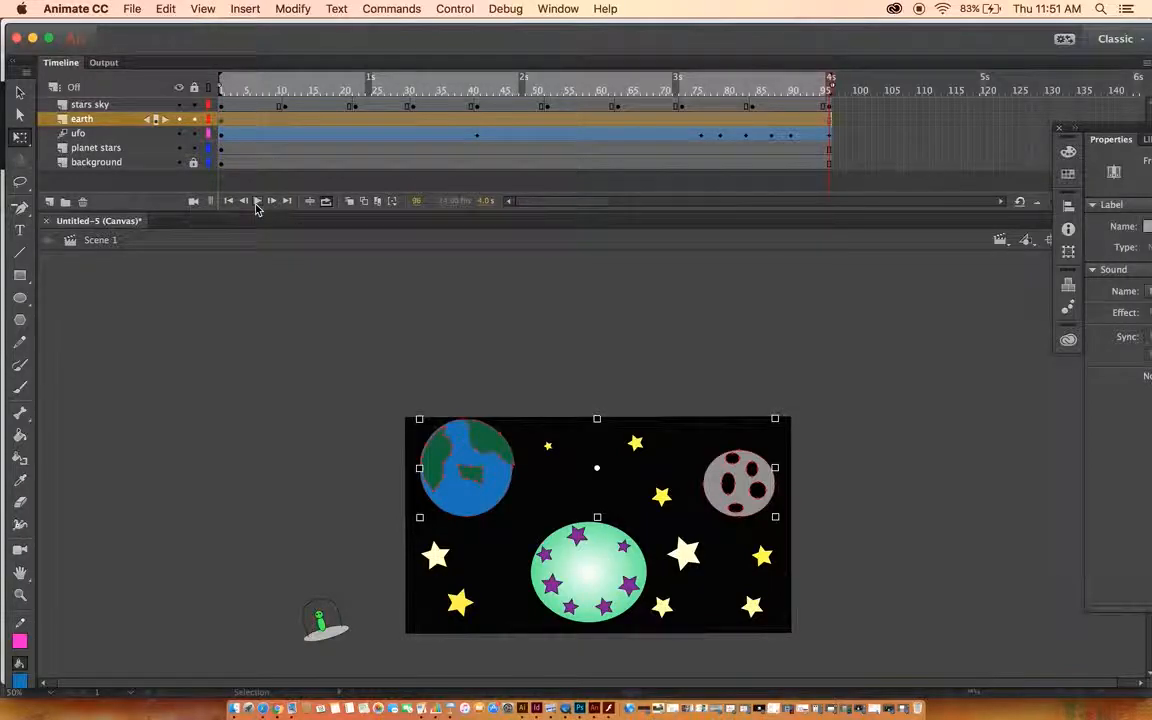
left_click(257, 204)
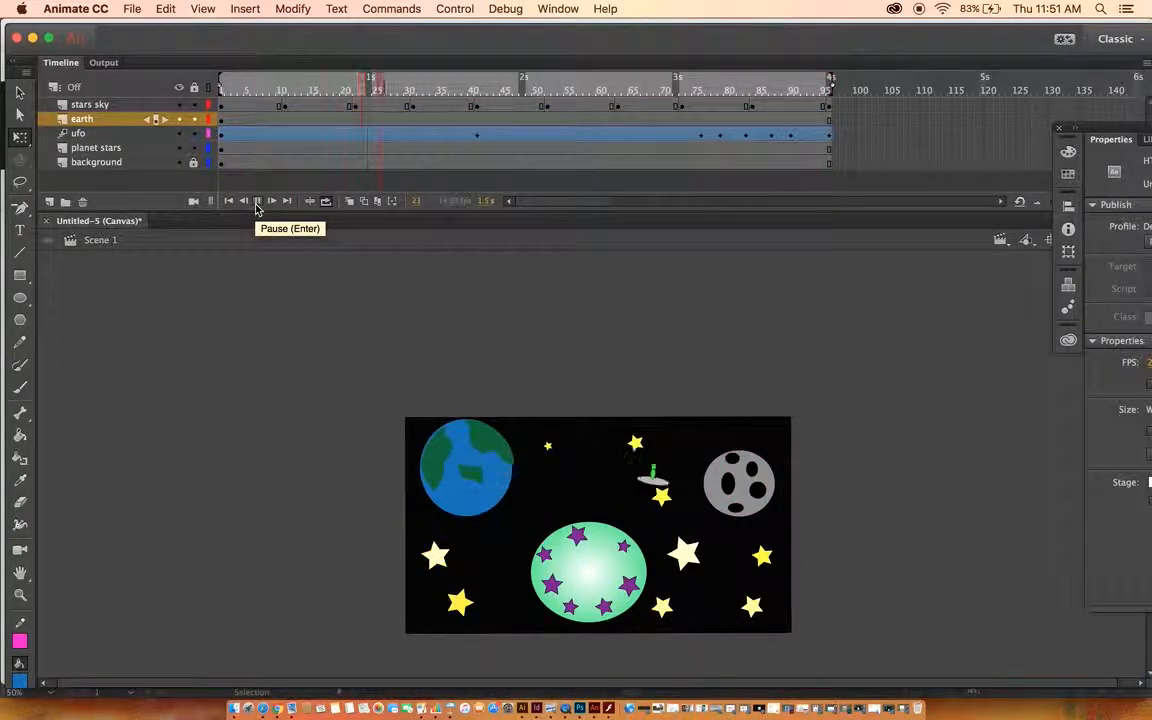